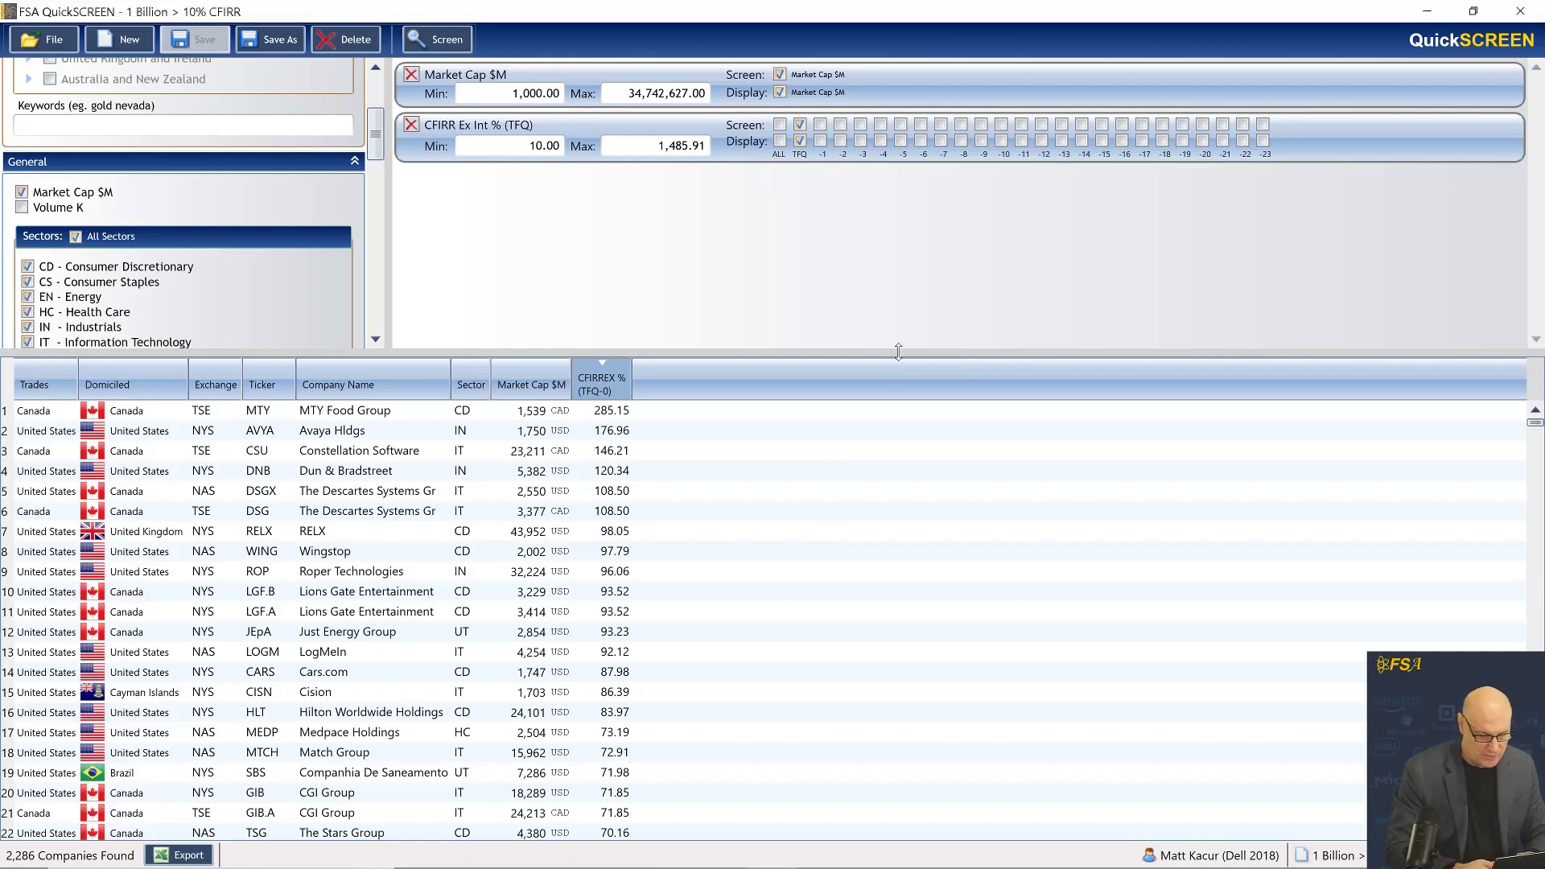
# Enlarge the criteria area, collapse Return on Capital, and leave the General group expanded with Market Cap $M
pyautogui.moveTo(906, 354); pyautogui.dragTo(954, 690)
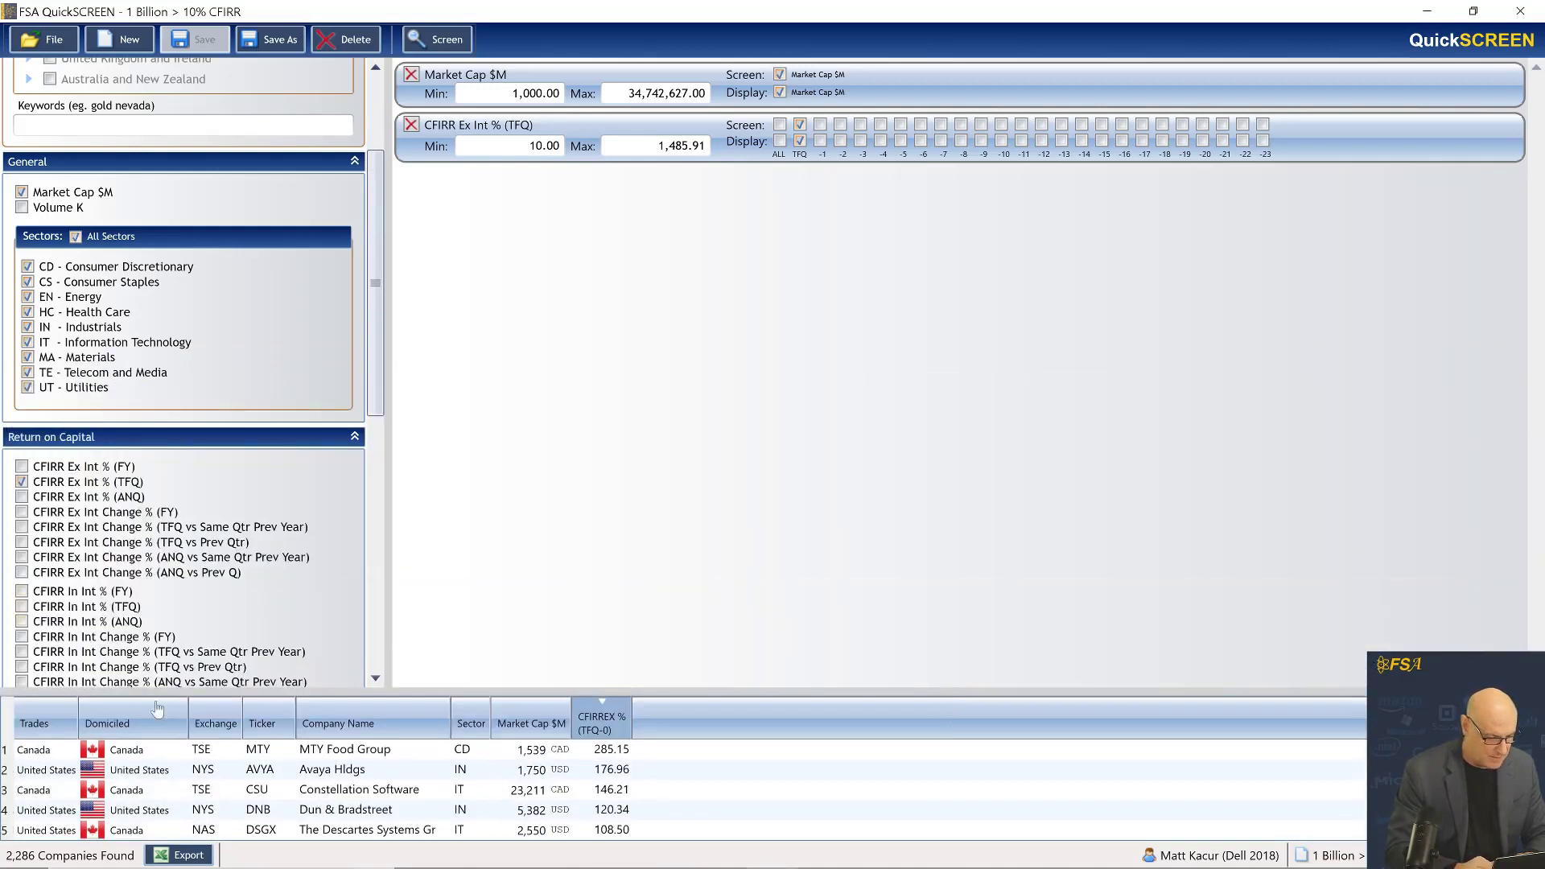
pyautogui.click(353, 437)
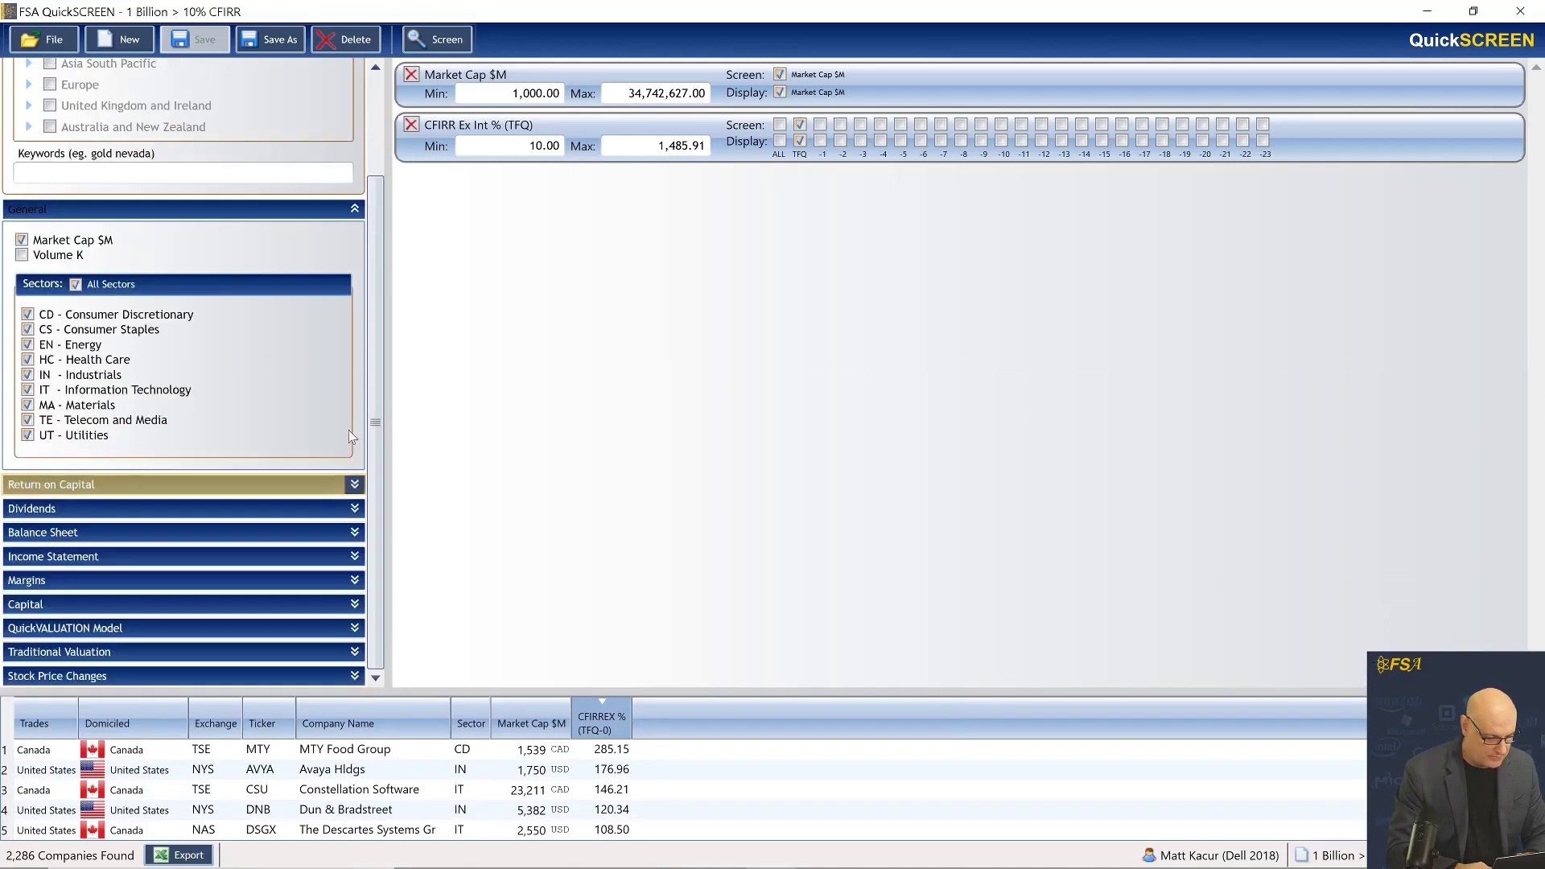
pyautogui.click(362, 215)
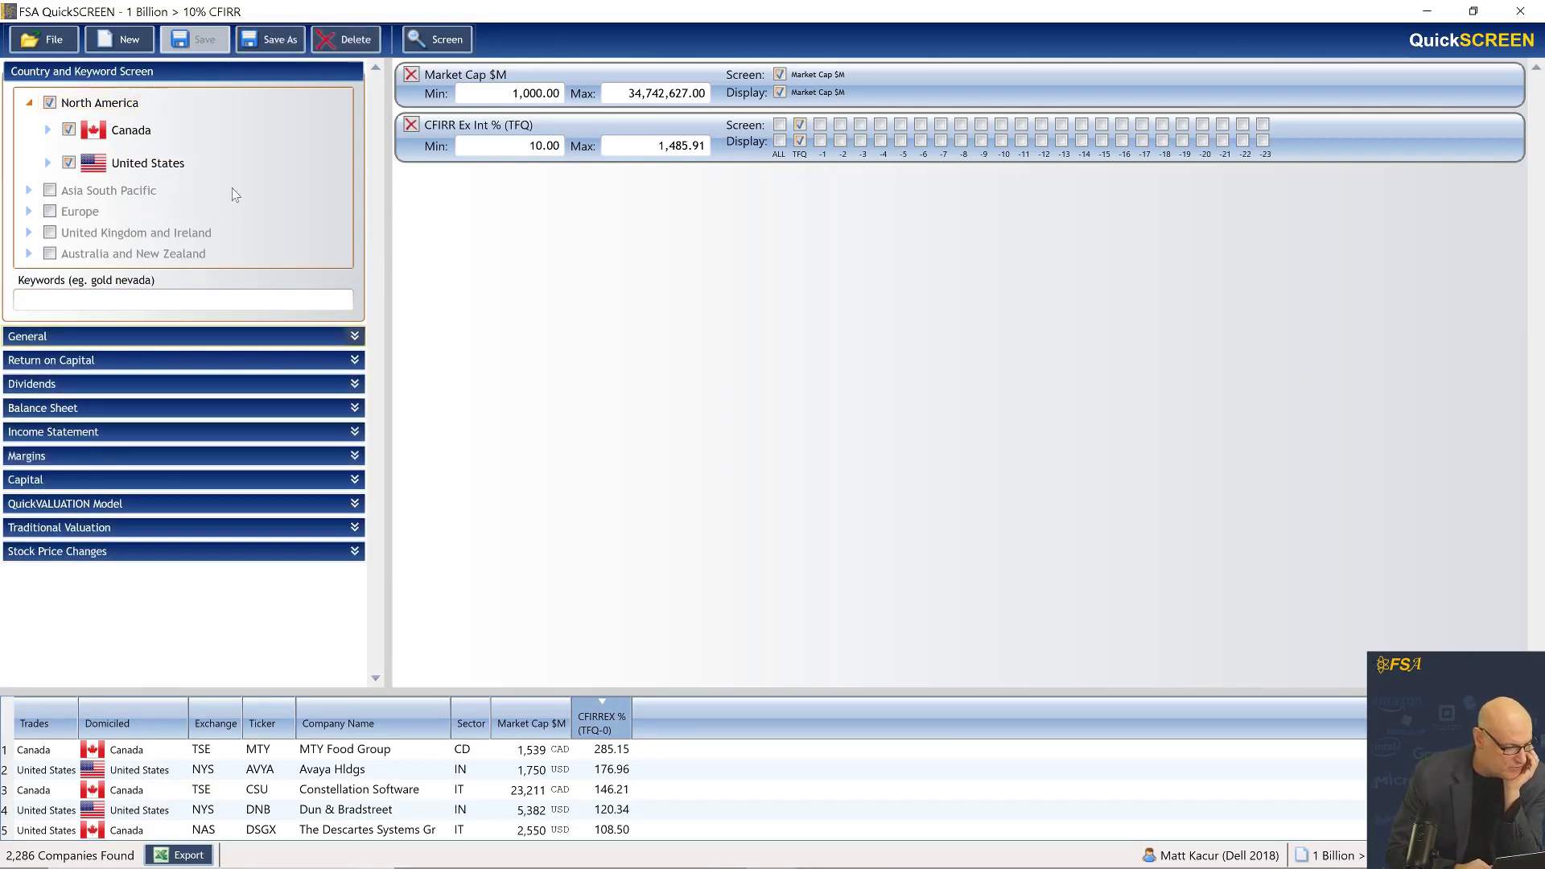
pyautogui.click(265, 299)
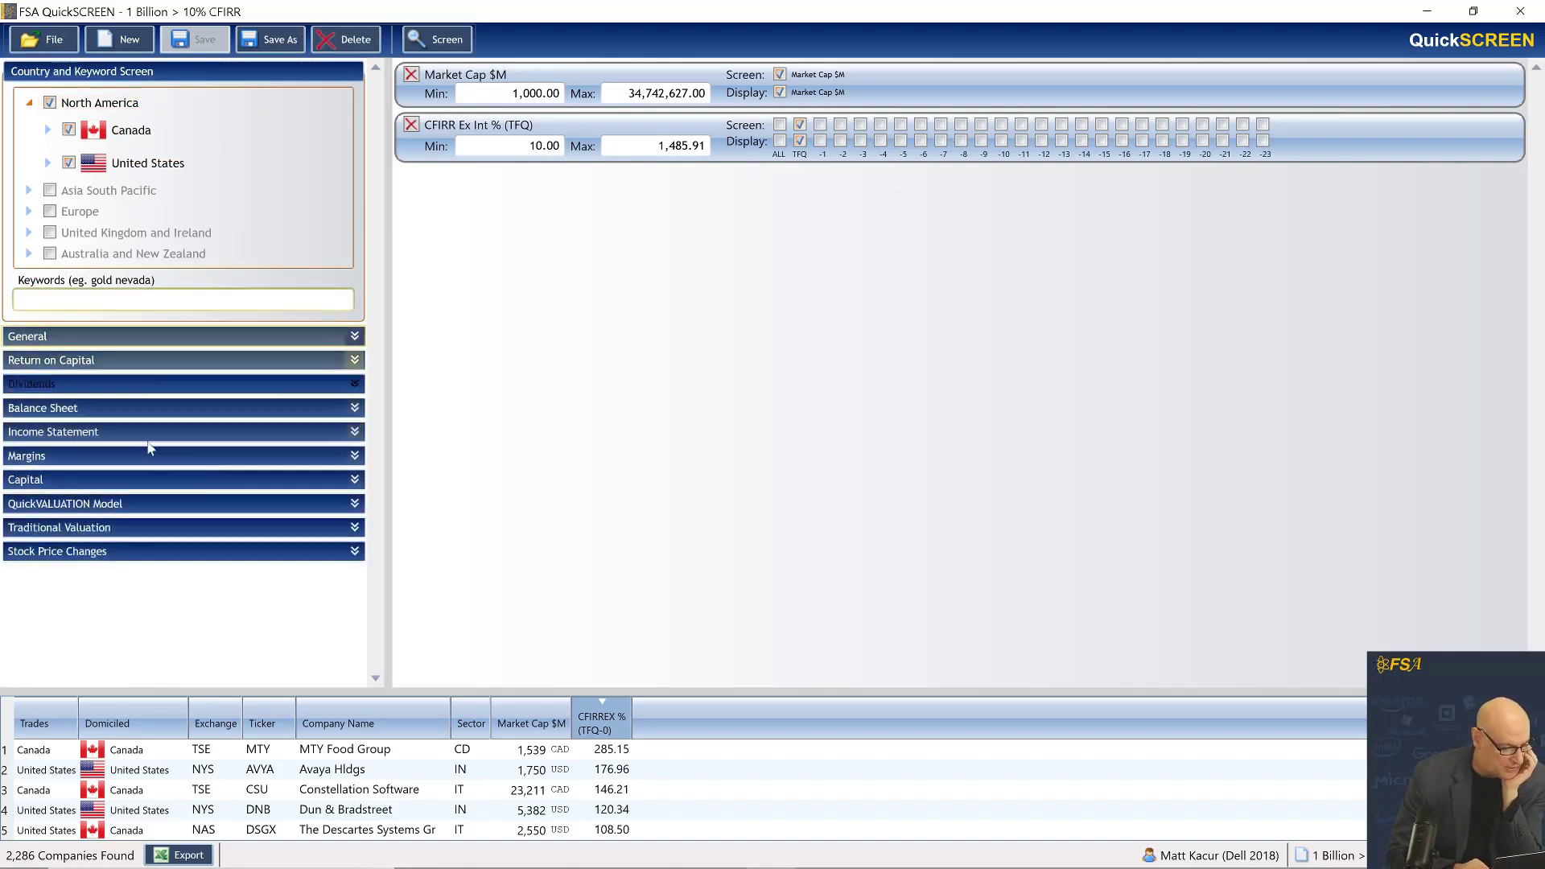
pyautogui.click(185, 335)
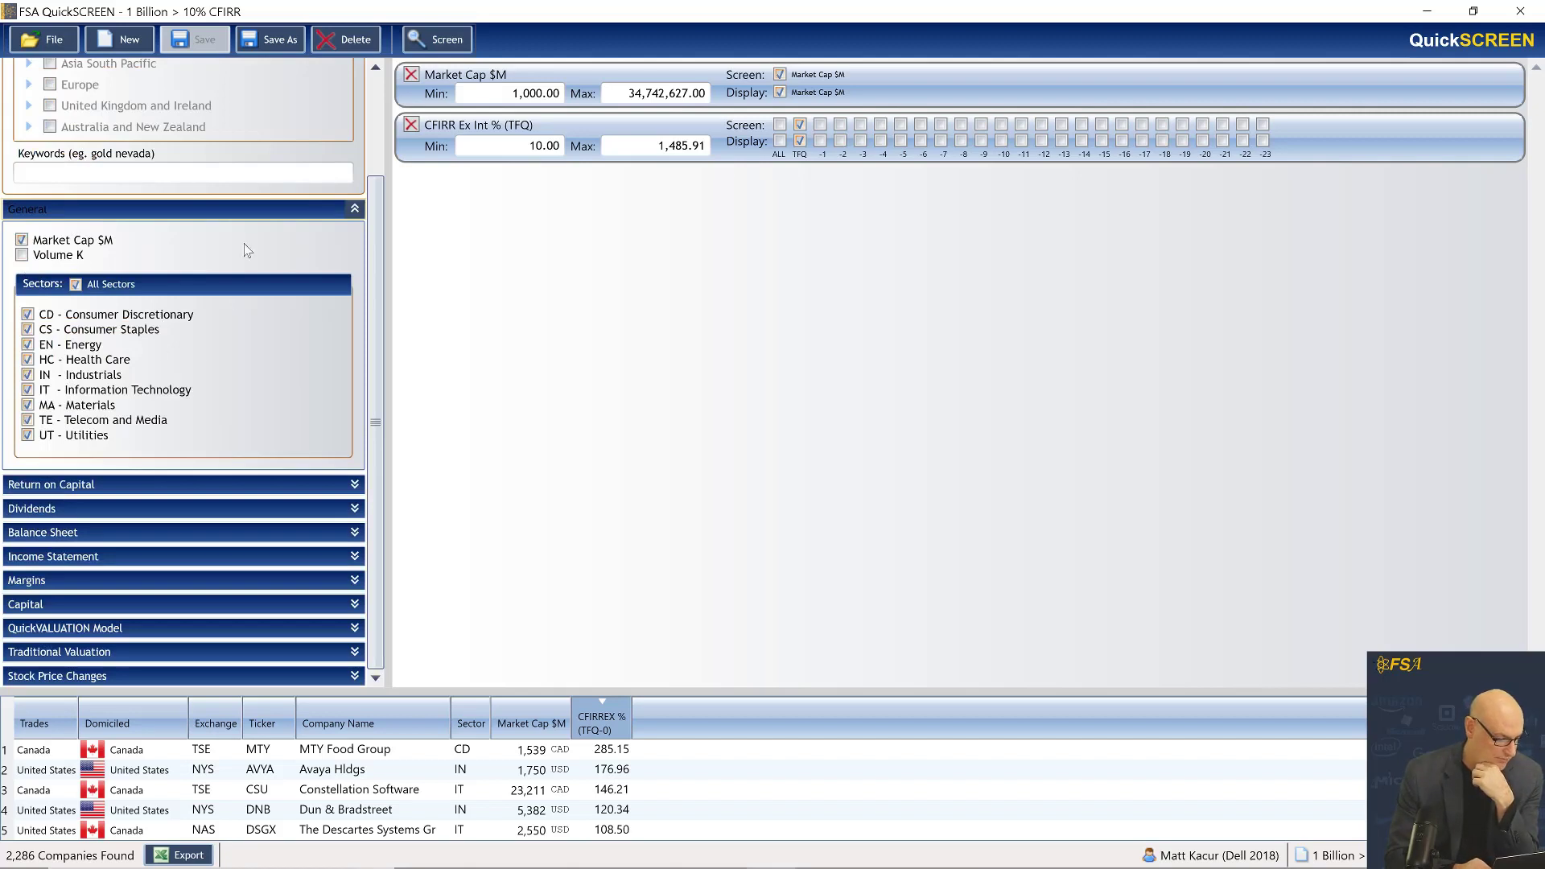
pyautogui.click(355, 209)
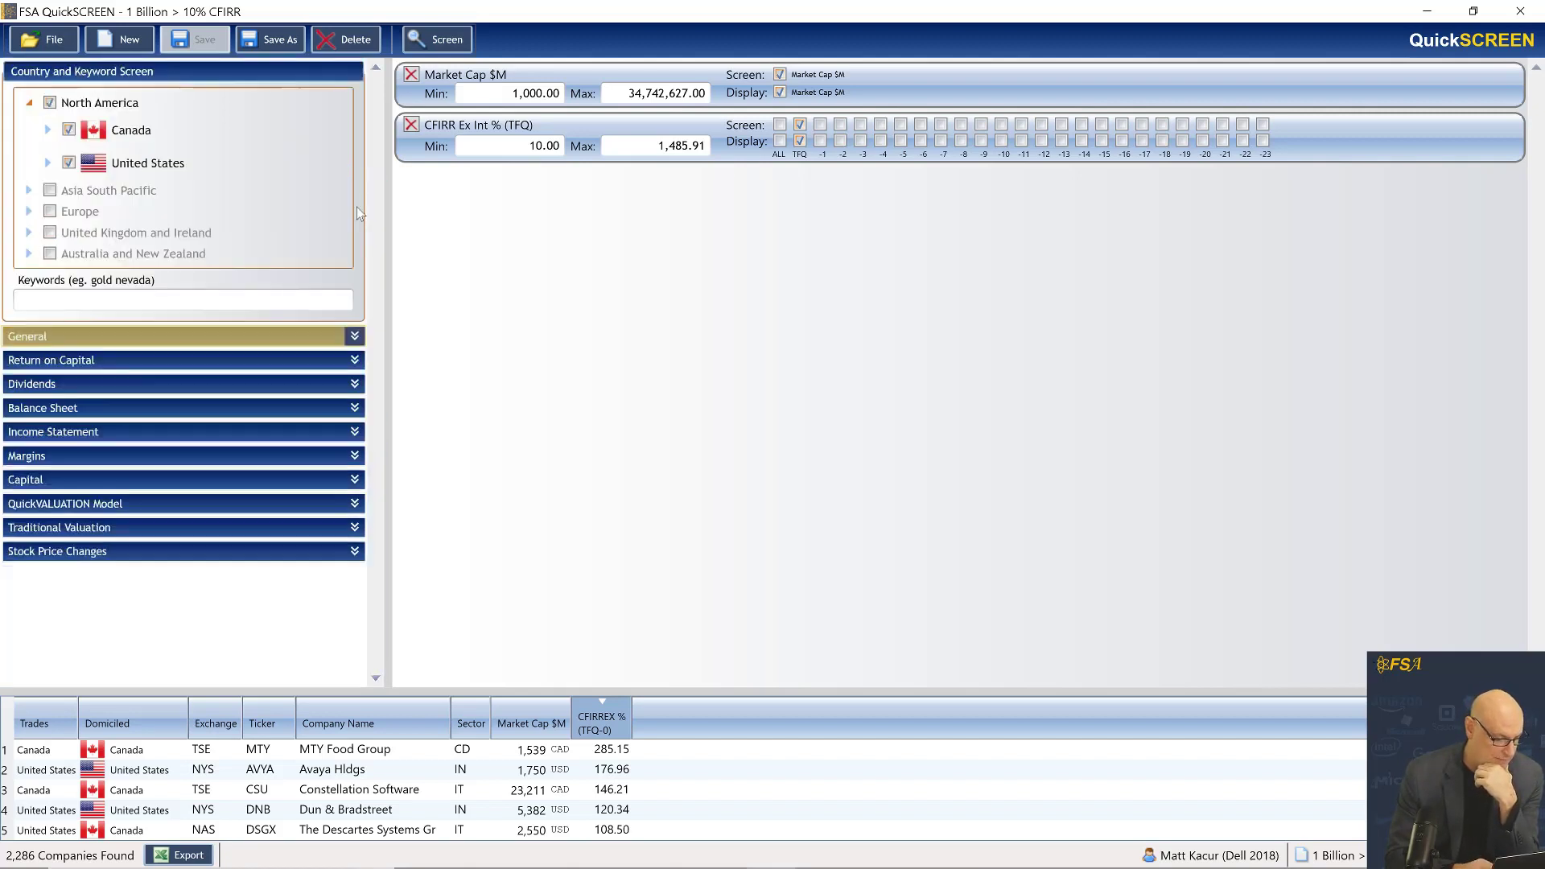
pyautogui.click(356, 337)
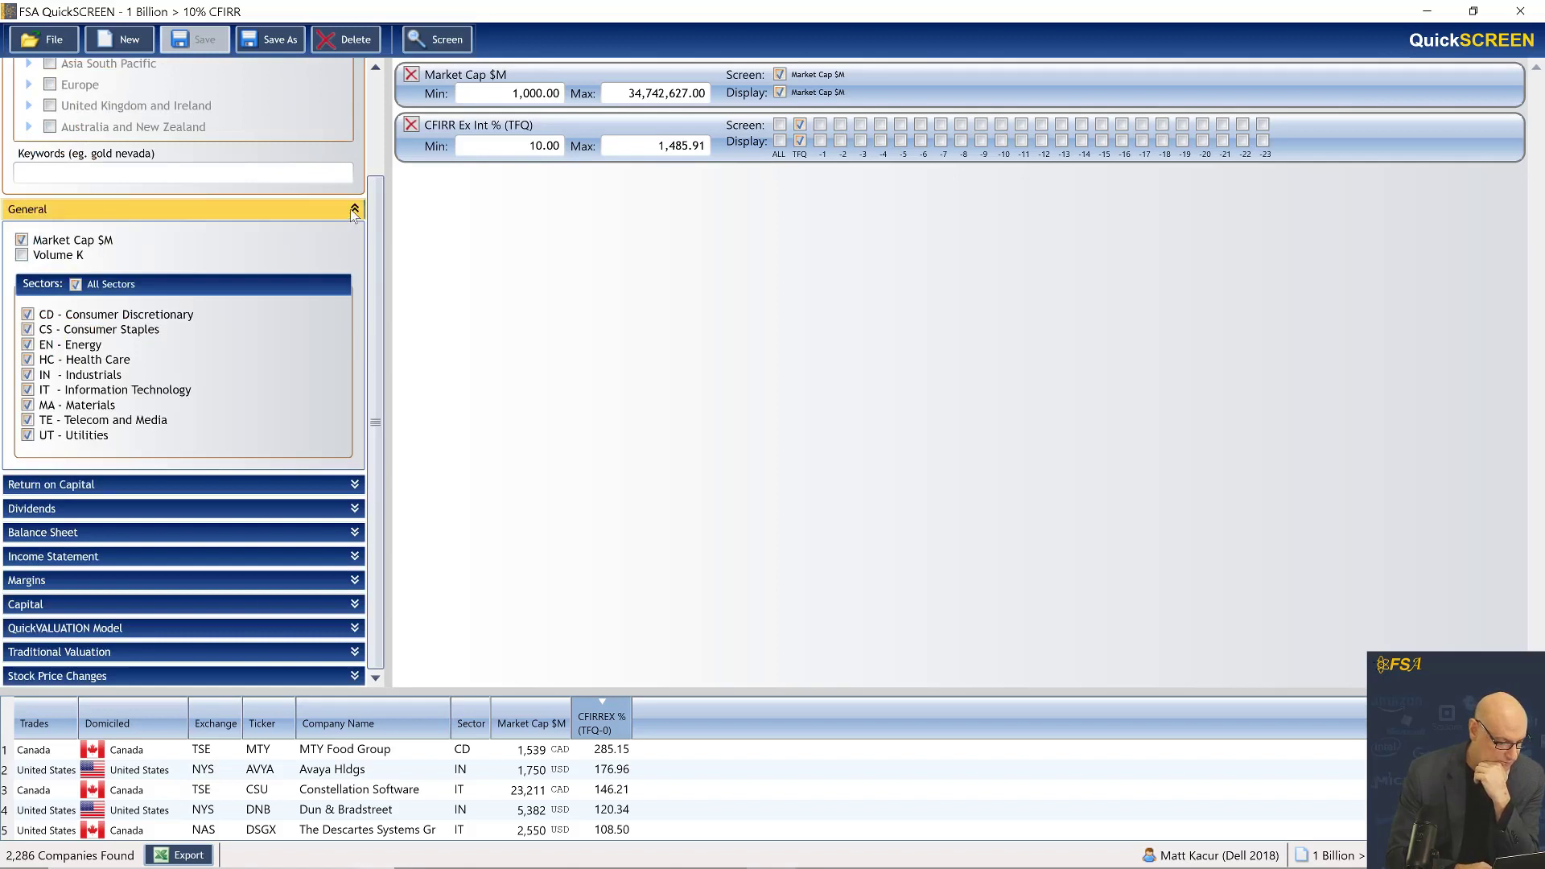
# Collapse General, open Return on Capital, and uncheck the CFIRR Ex Int % (TFQ) criterion
pyautogui.click(355, 211)
pyautogui.click(357, 361)
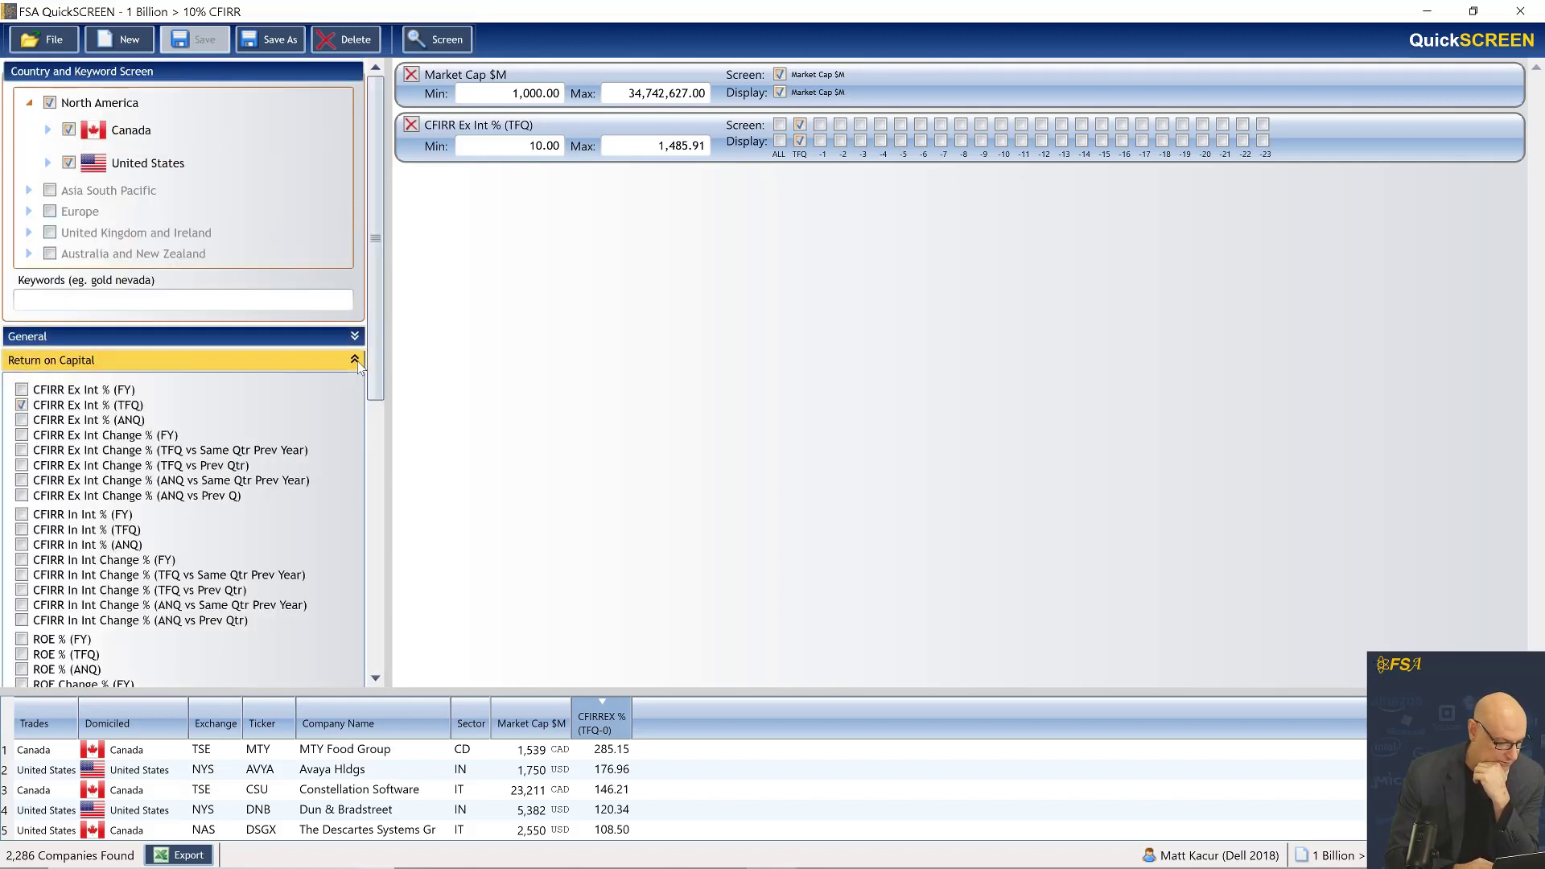
pyautogui.moveTo(378, 229); pyautogui.dragTo(355, 415)
pyautogui.scroll(9, 336, 306)
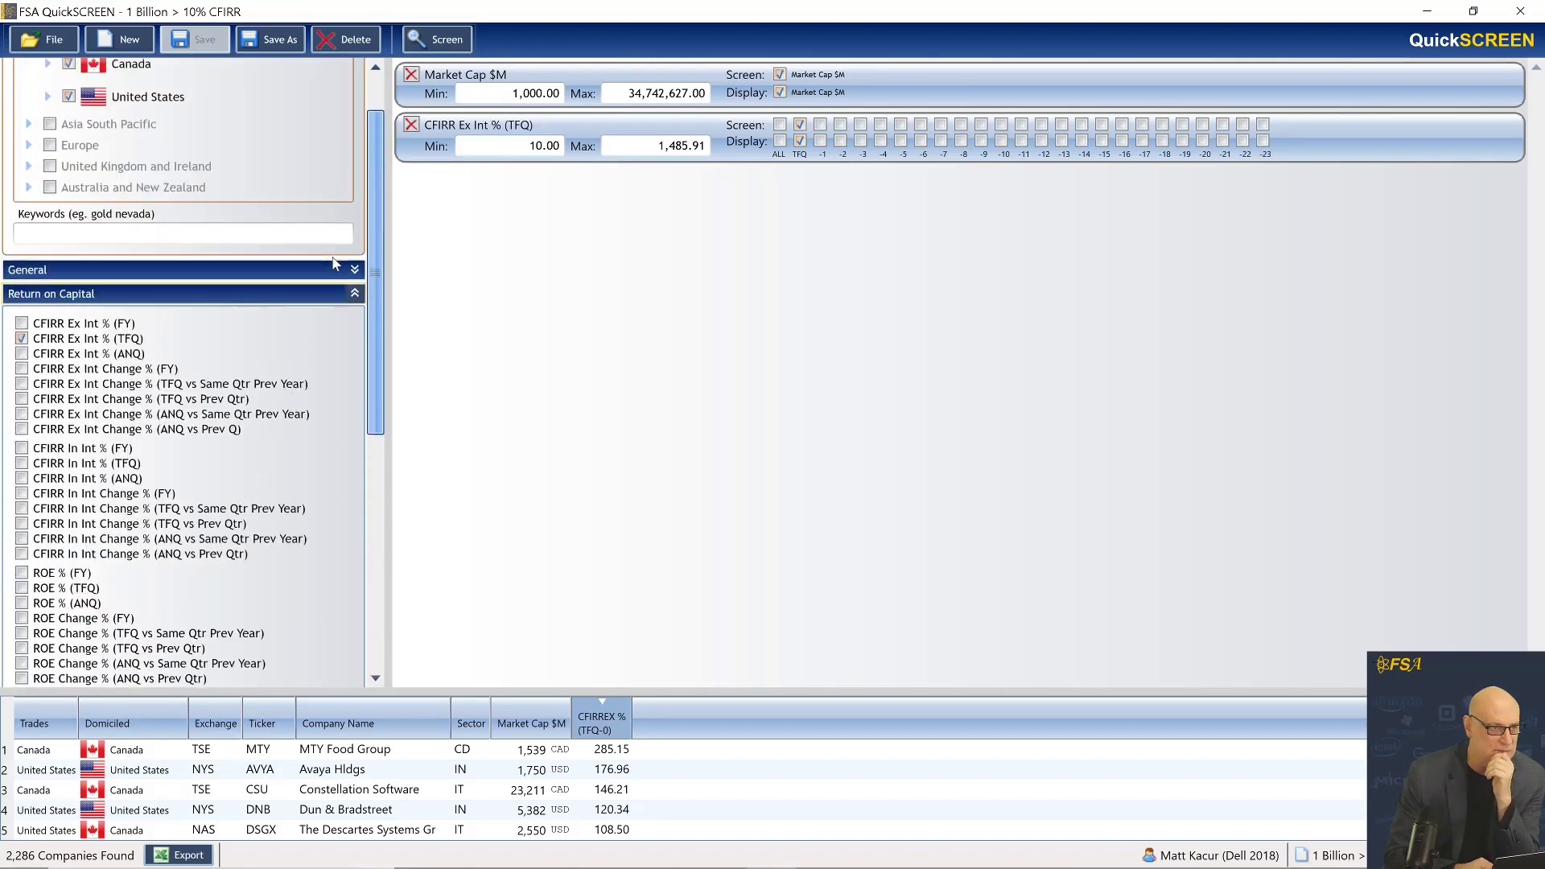
pyautogui.scroll(-3, 331, 309)
pyautogui.scroll(-1, 331, 318)
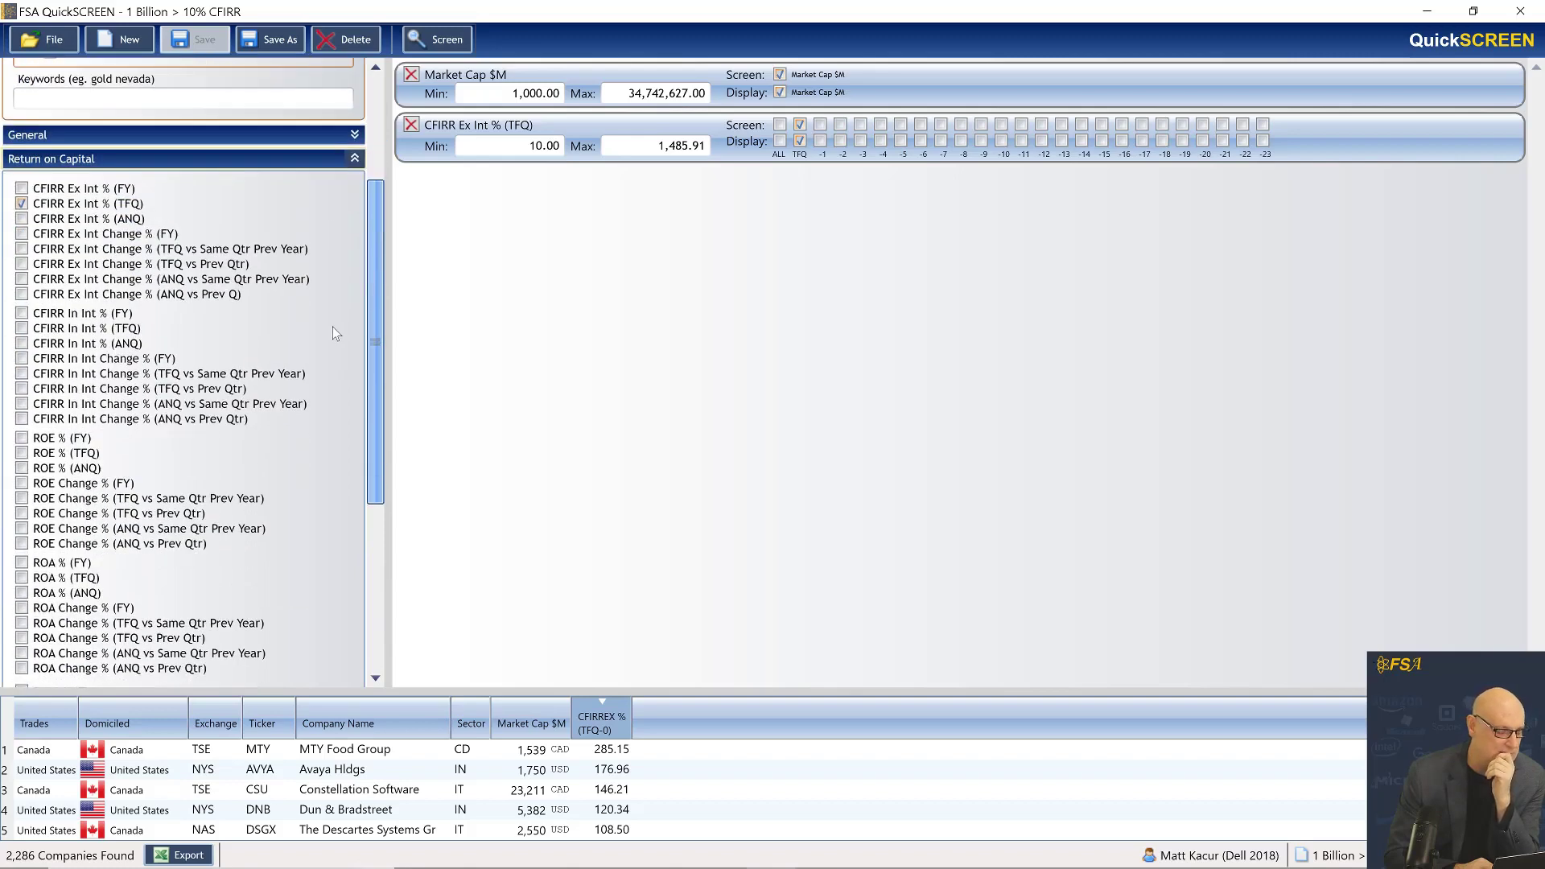
pyautogui.scroll(1, 333, 327)
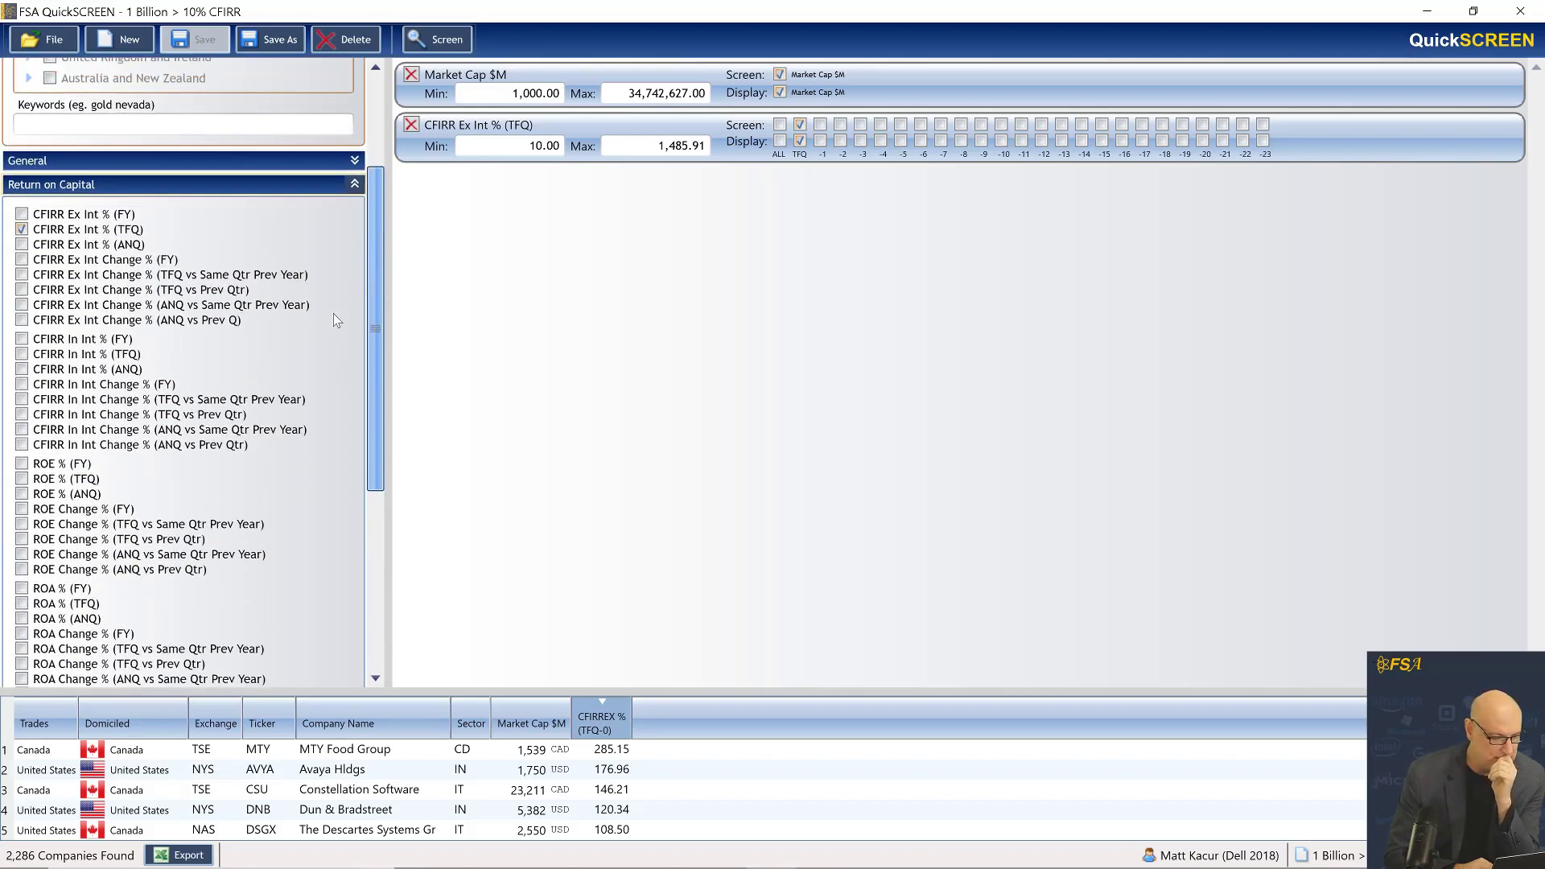
pyautogui.click(22, 229)
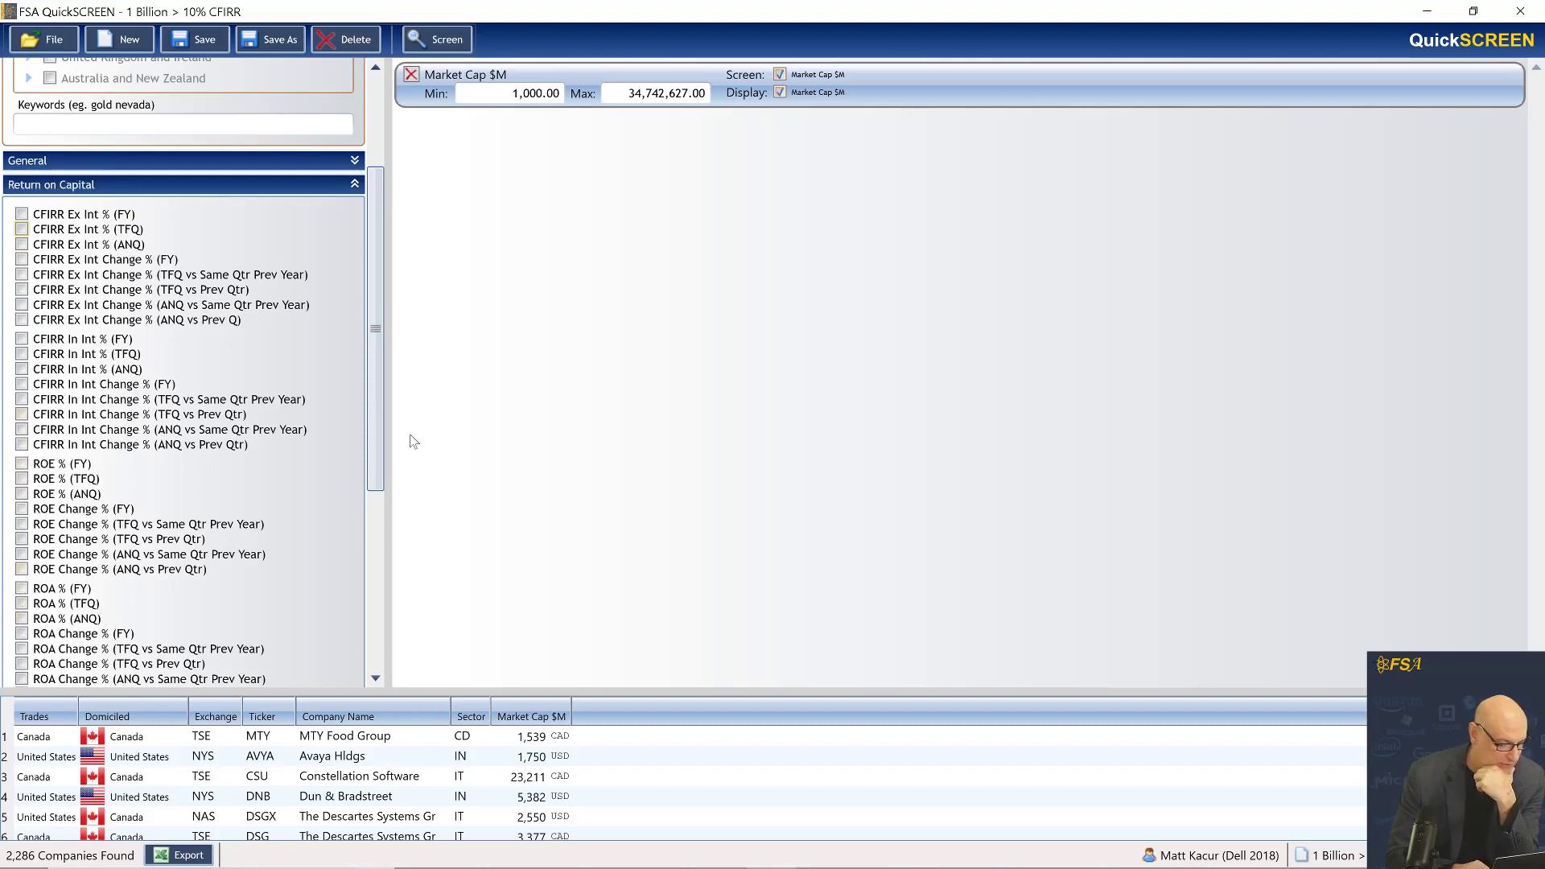
pyautogui.moveTo(372, 390); pyautogui.dragTo(361, 352)
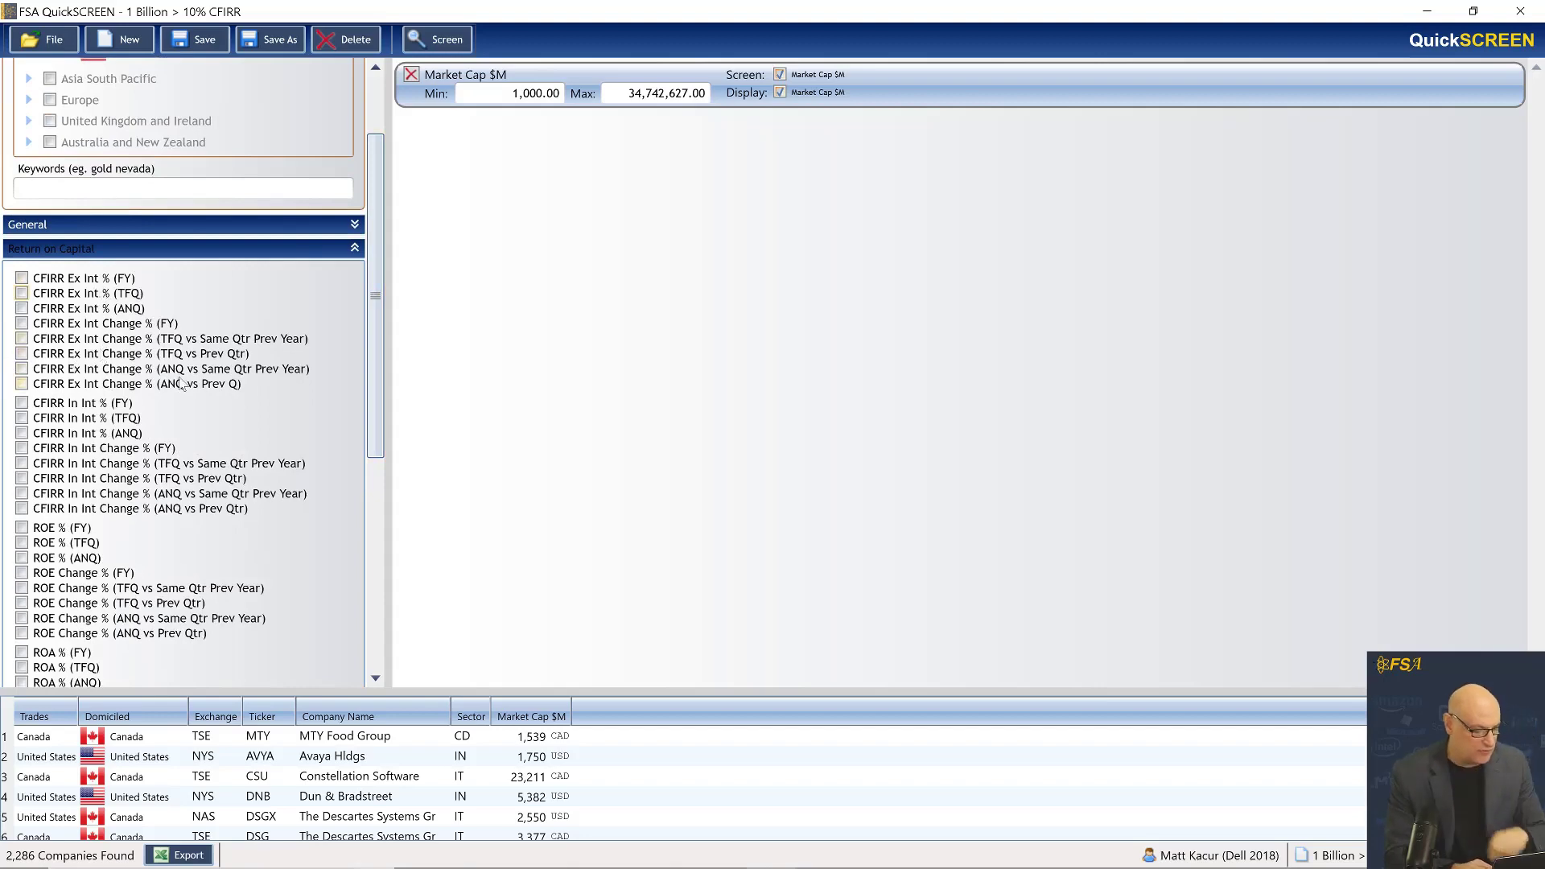
pyautogui.moveTo(373, 281)
pyautogui.mouseDown()
pyautogui.moveTo(372, 455)
pyautogui.moveTo(390, 245)
pyautogui.moveTo(396, 276)
pyautogui.mouseUp()
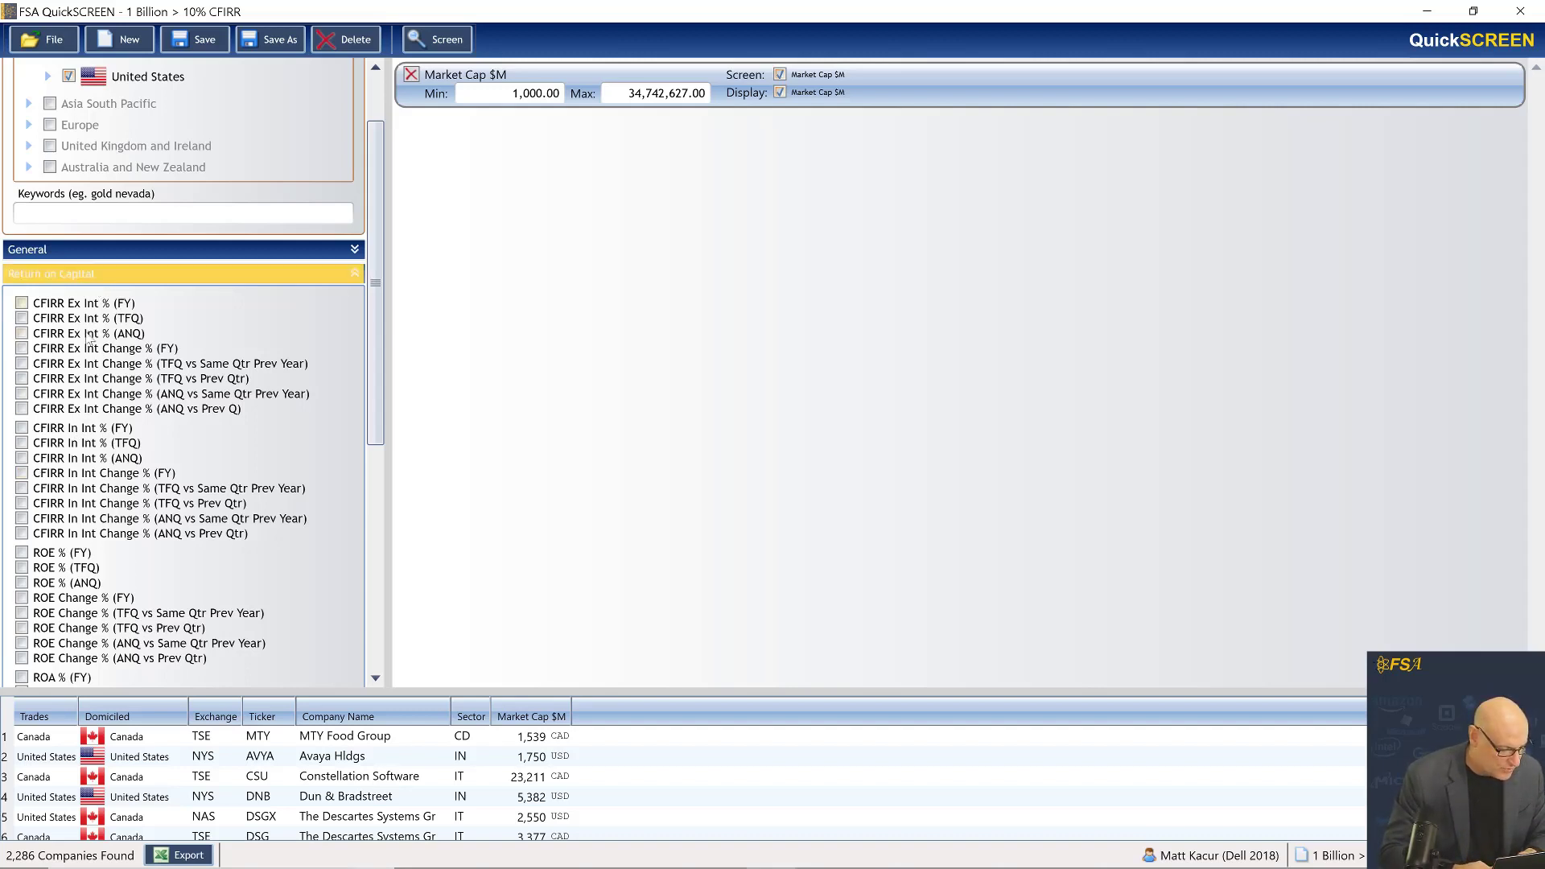
pyautogui.moveTo(374, 347); pyautogui.dragTo(369, 489)
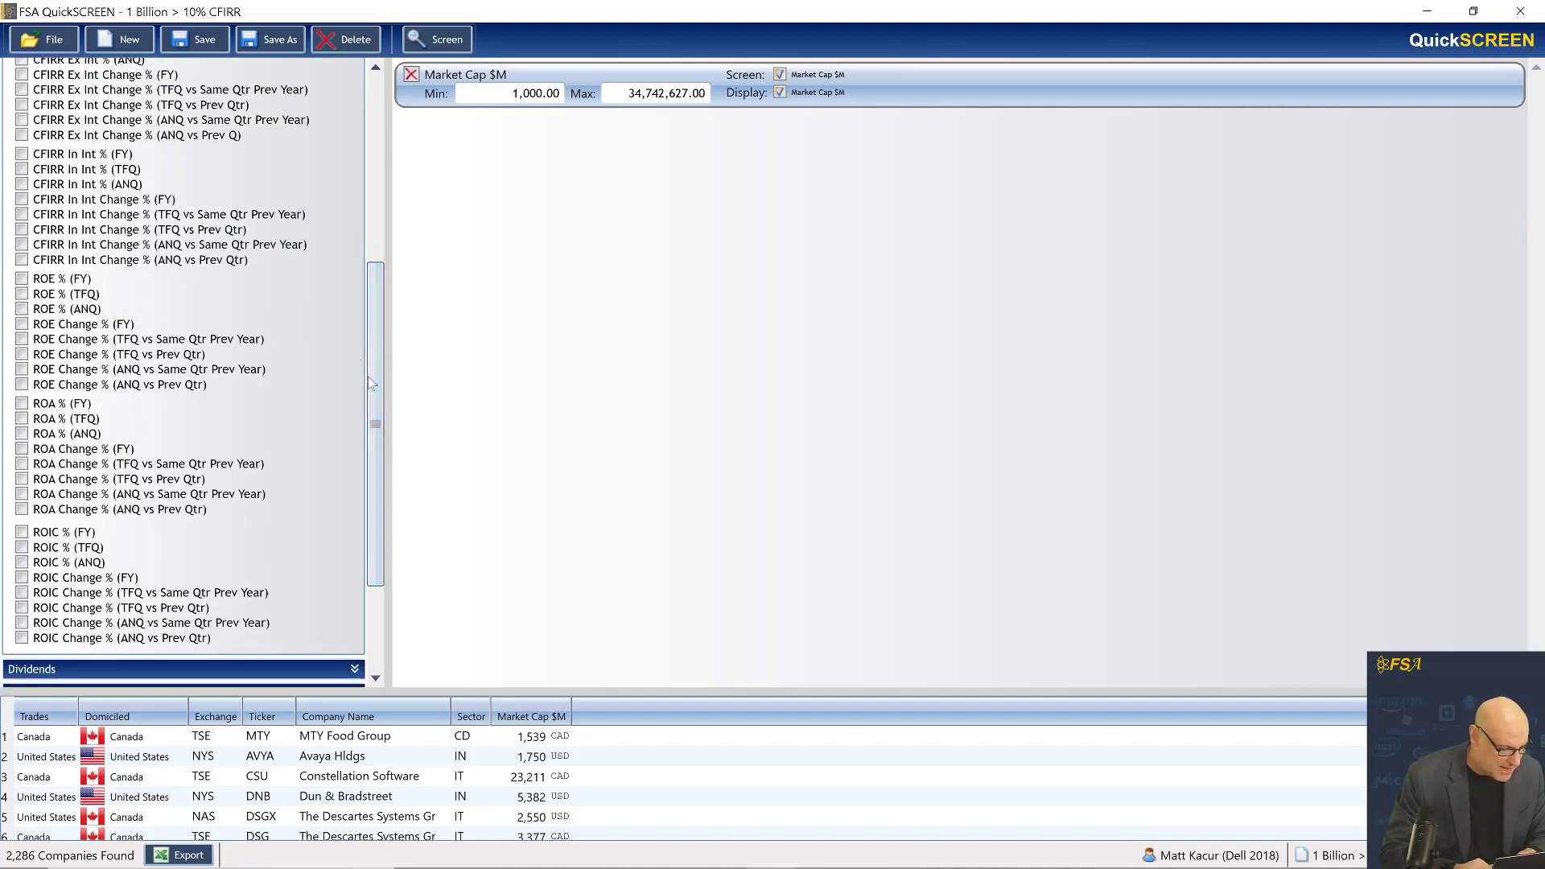
pyautogui.moveTo(375, 425); pyautogui.dragTo(387, 282)
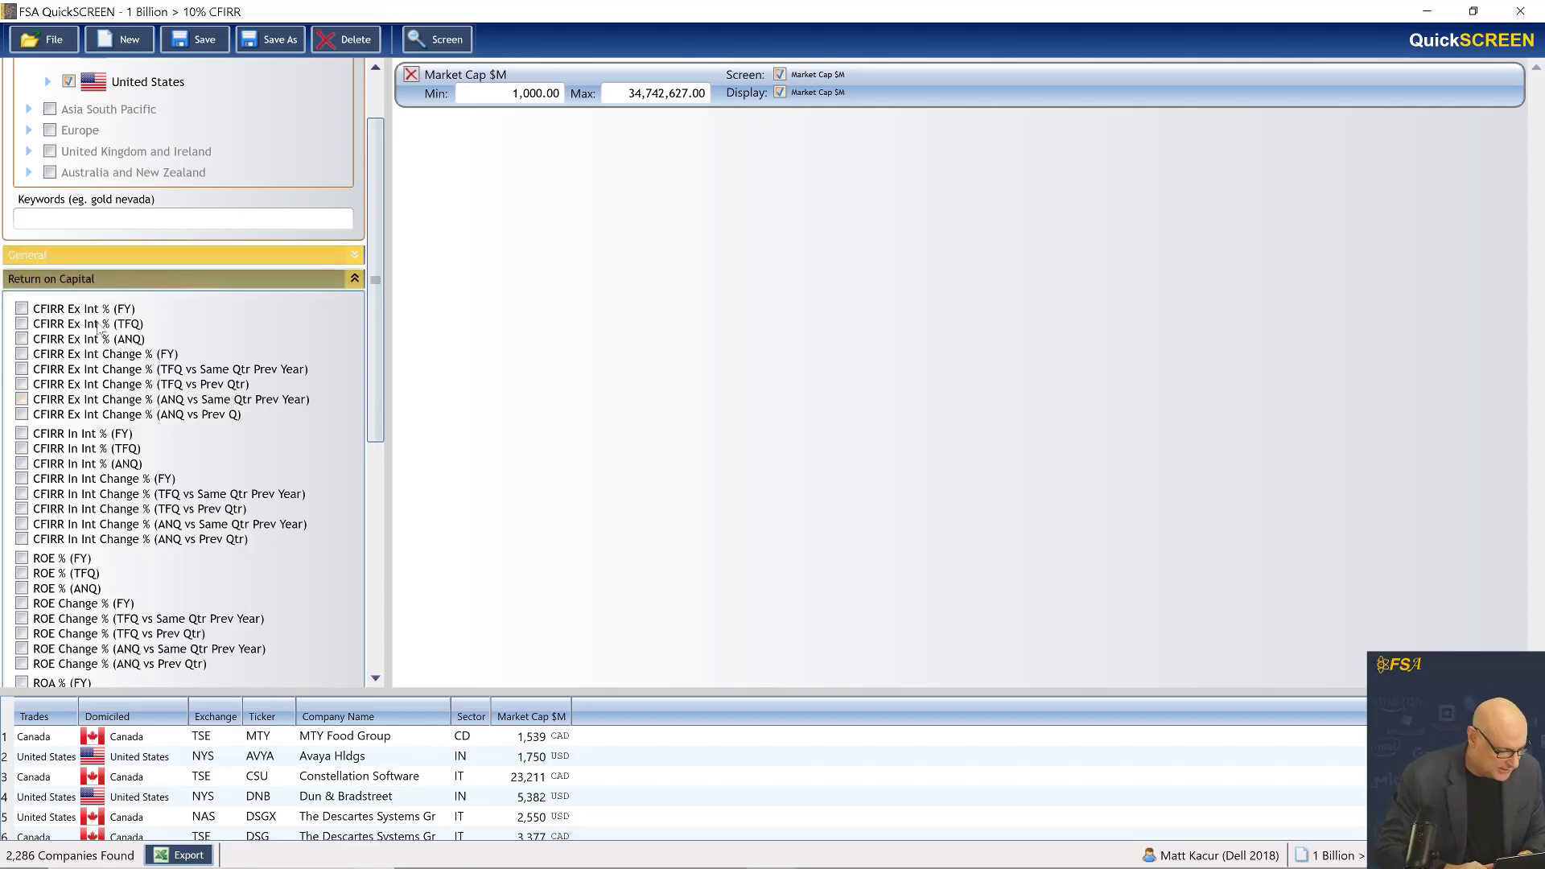
pyautogui.moveTo(374, 344); pyautogui.dragTo(392, 443)
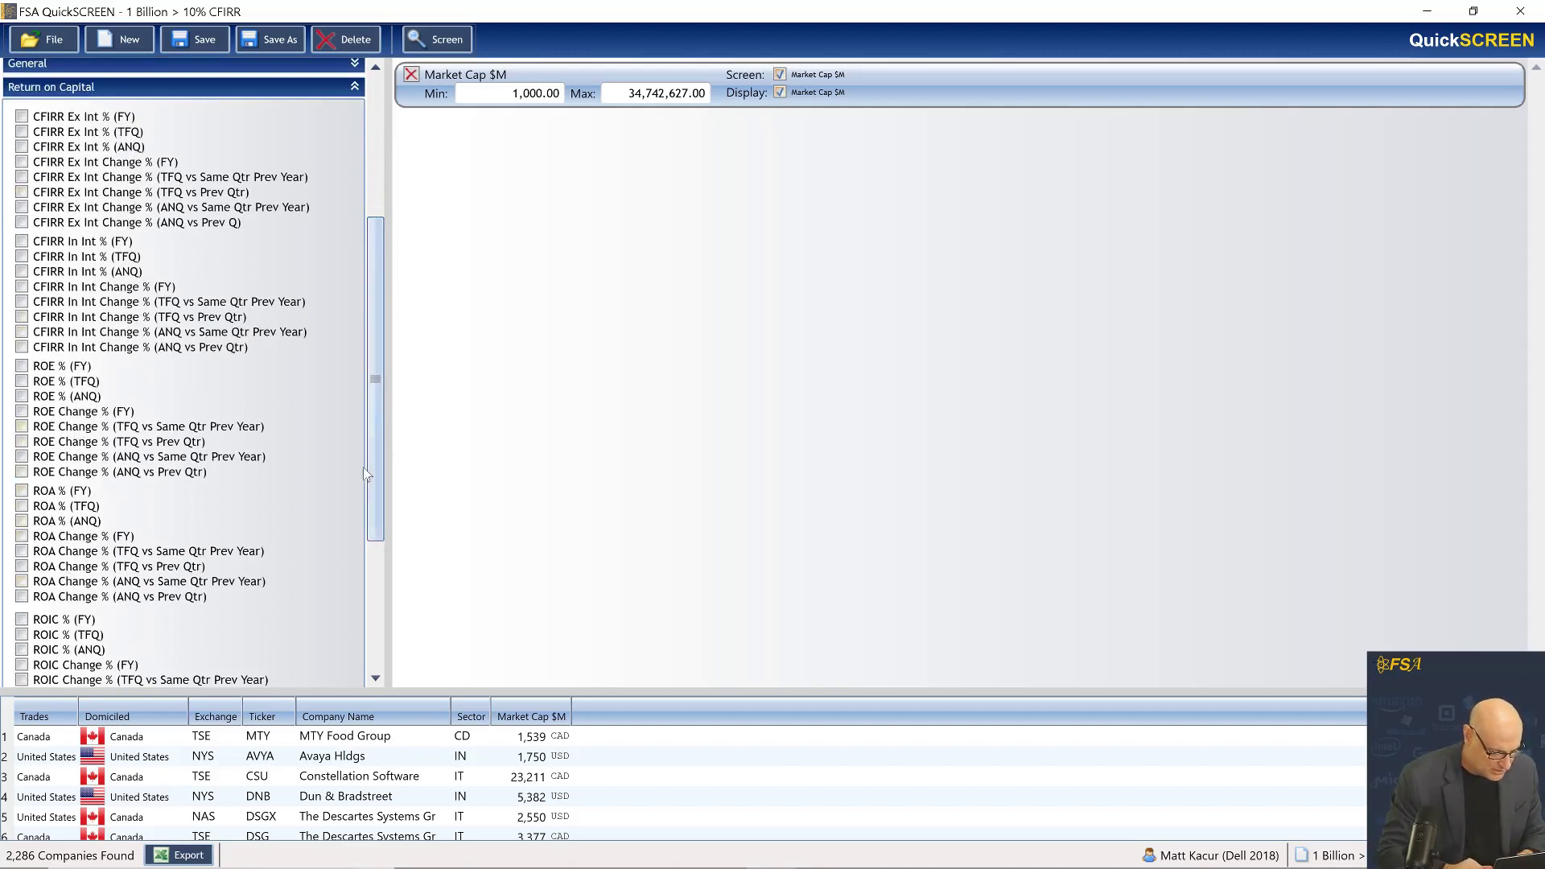
# Browse the Income Statement criteria, such as the revenue and per-share measures, in the criteria panel
pyautogui.moveTo(370, 409); pyautogui.dragTo(375, 557)
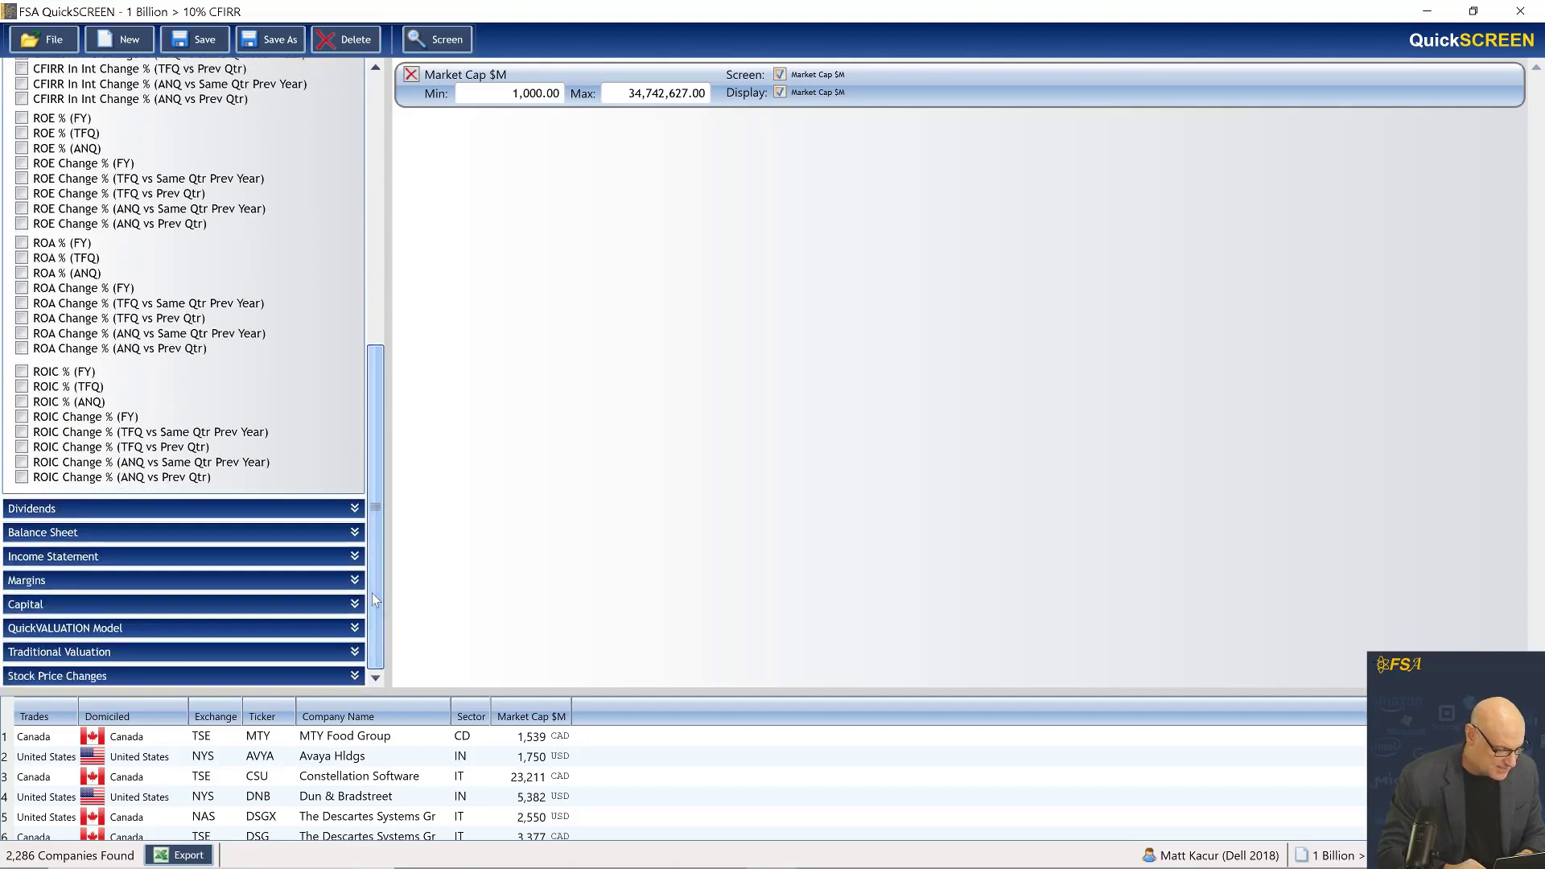
pyautogui.click(282, 564)
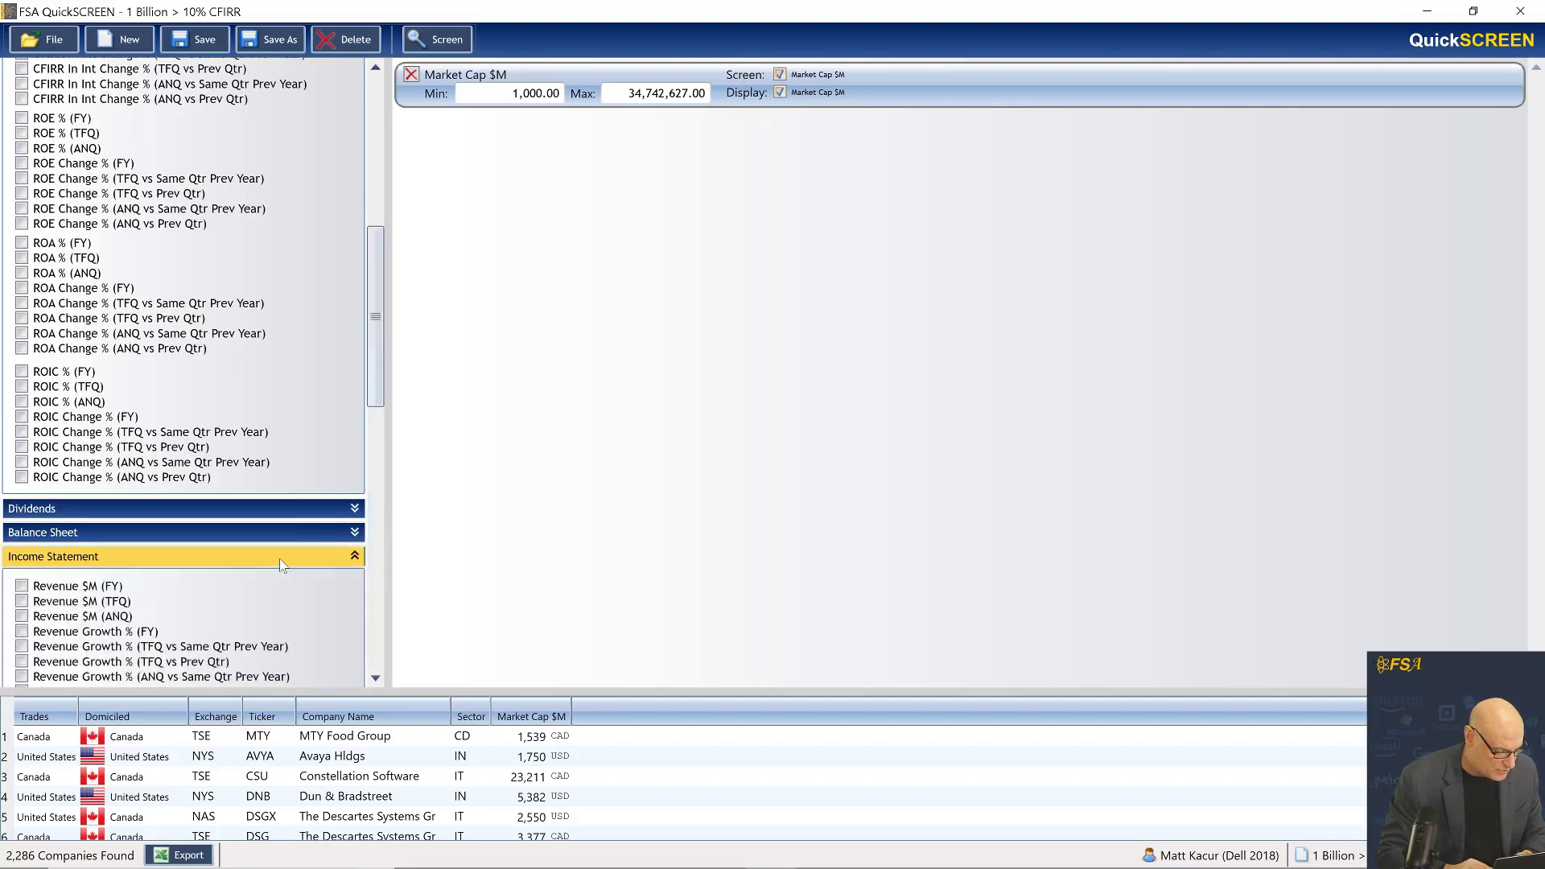
pyautogui.moveTo(379, 303); pyautogui.dragTo(397, 440)
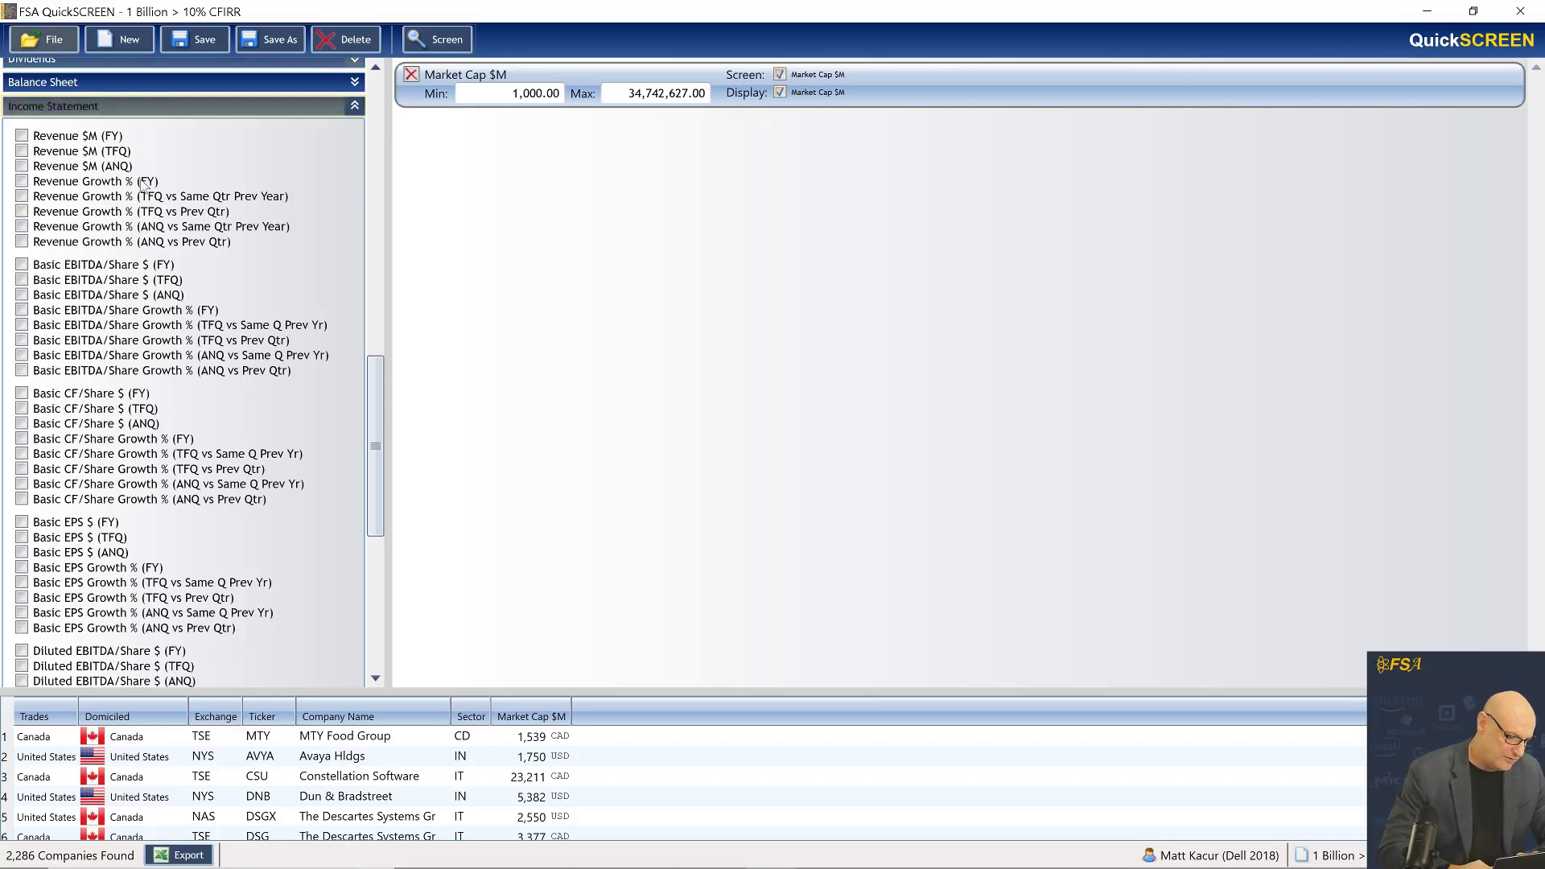
pyautogui.scroll(3, 100, 209)
pyautogui.scroll(14, 100, 208)
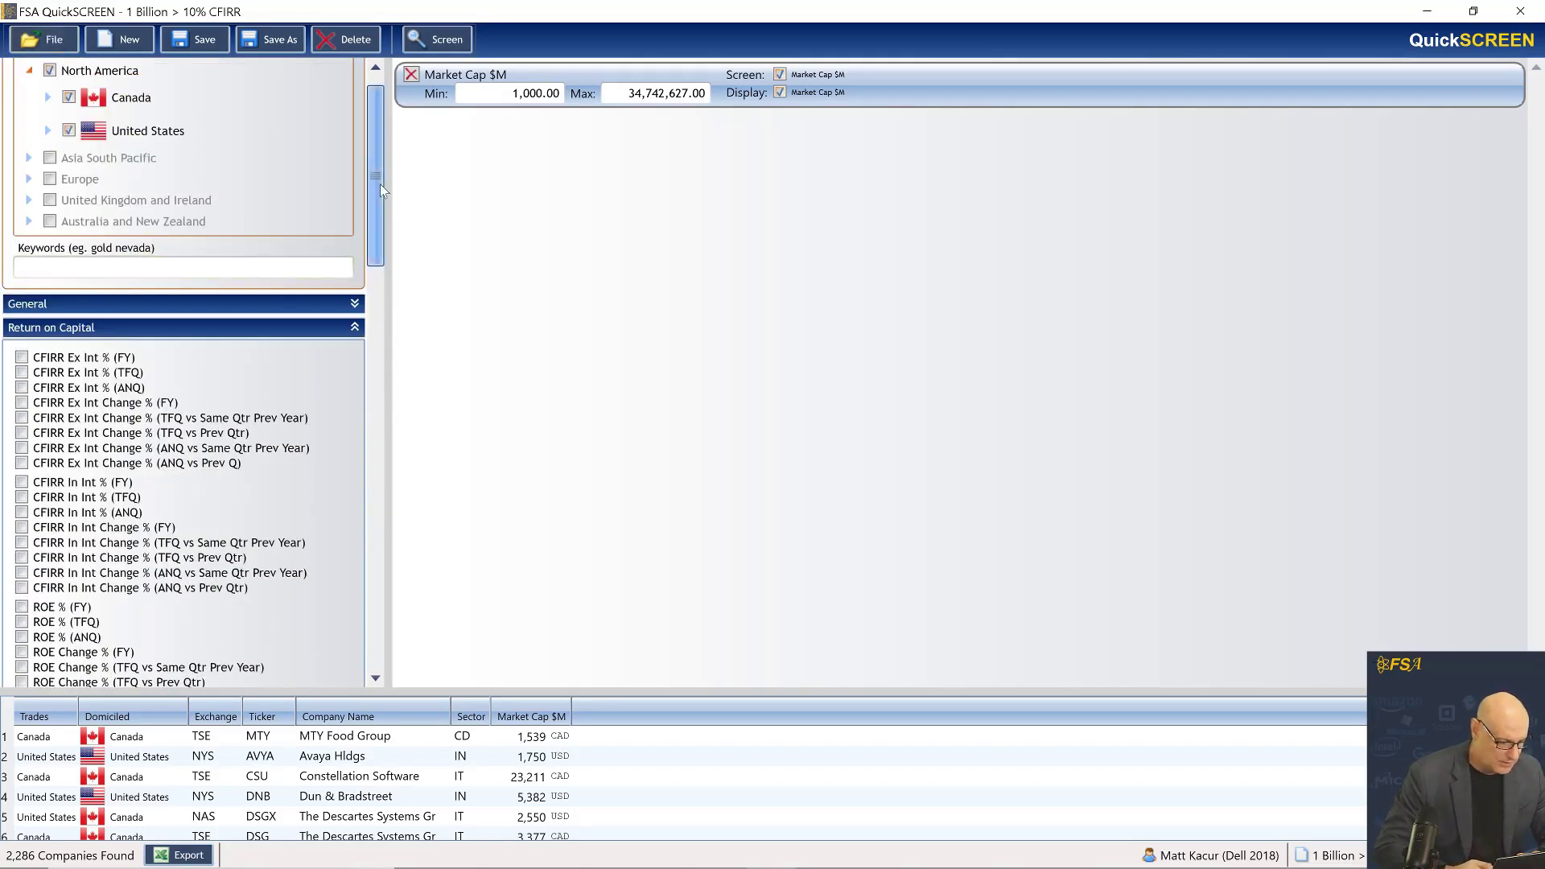
pyautogui.scroll(-8, 380, 183)
pyautogui.scroll(-10, 384, 388)
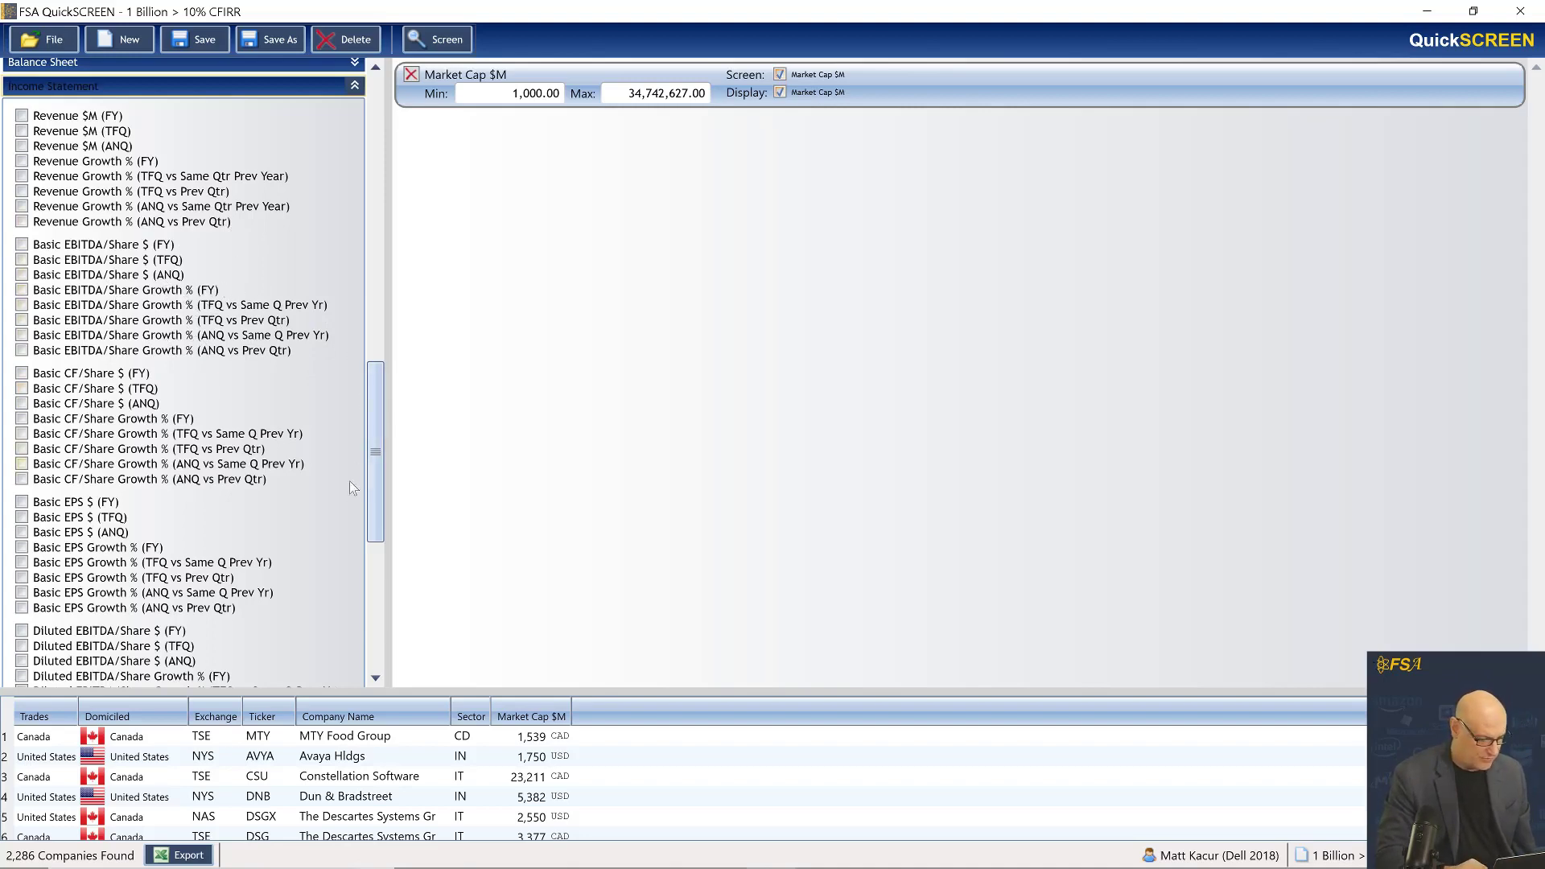
pyautogui.moveTo(373, 439); pyautogui.dragTo(367, 322)
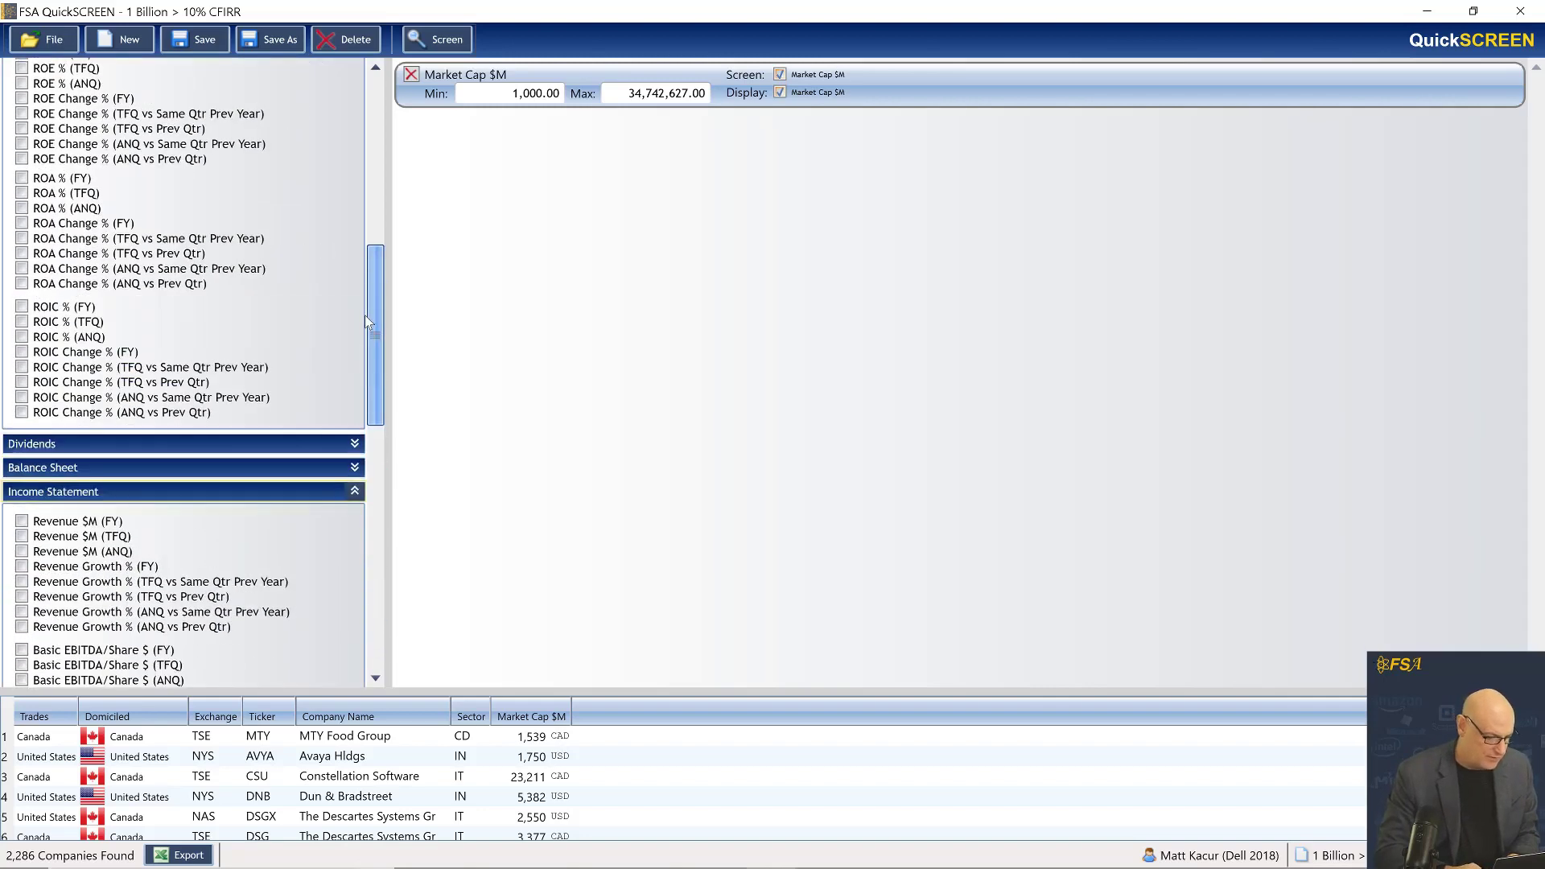
pyautogui.click(357, 493)
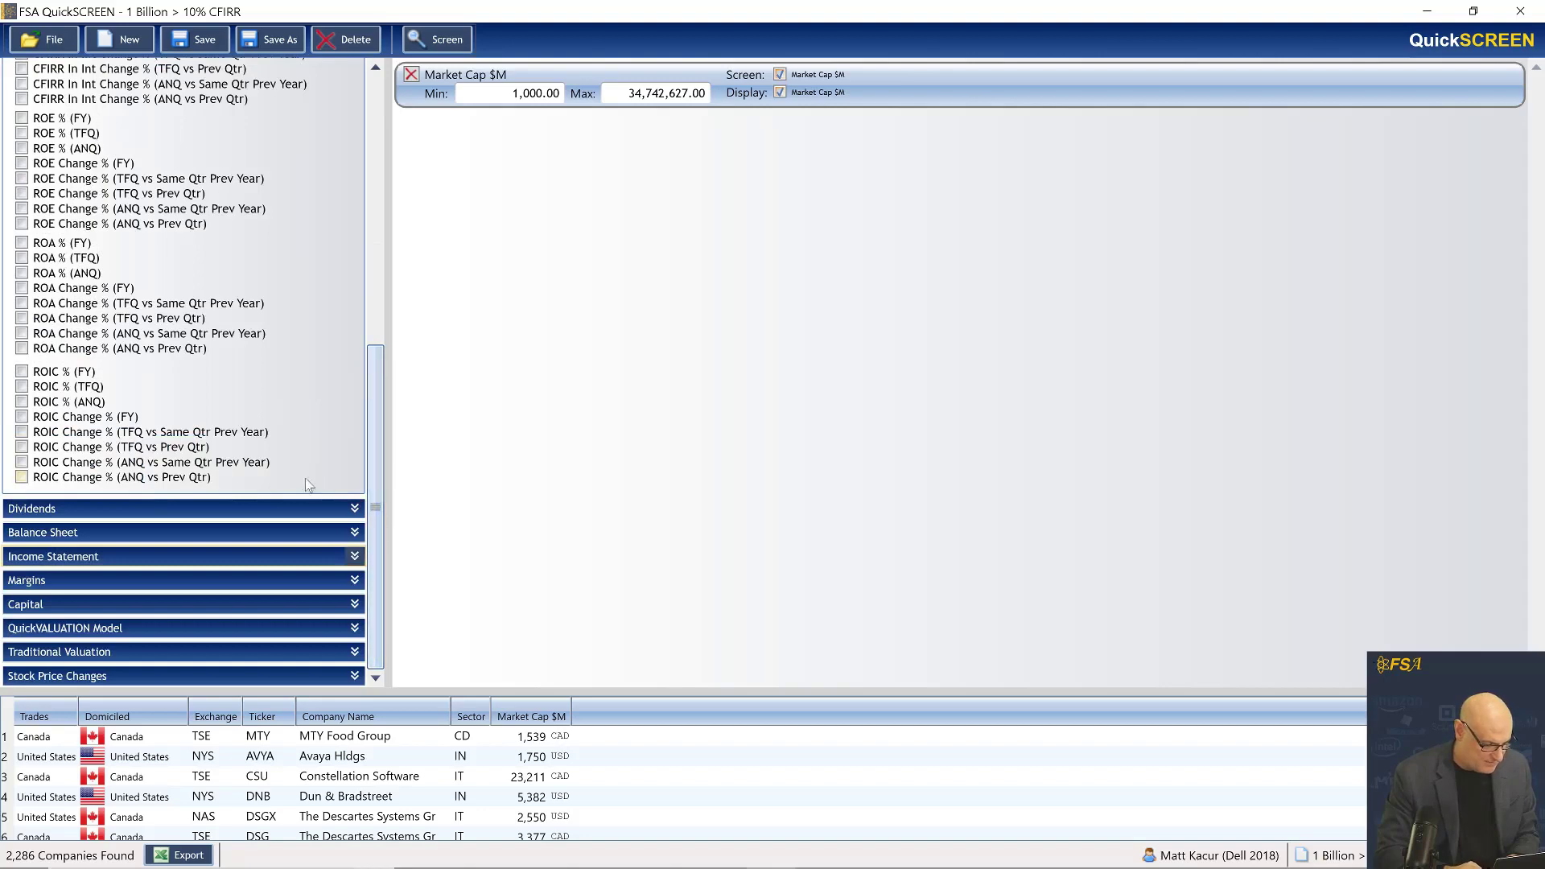
pyautogui.click(283, 507)
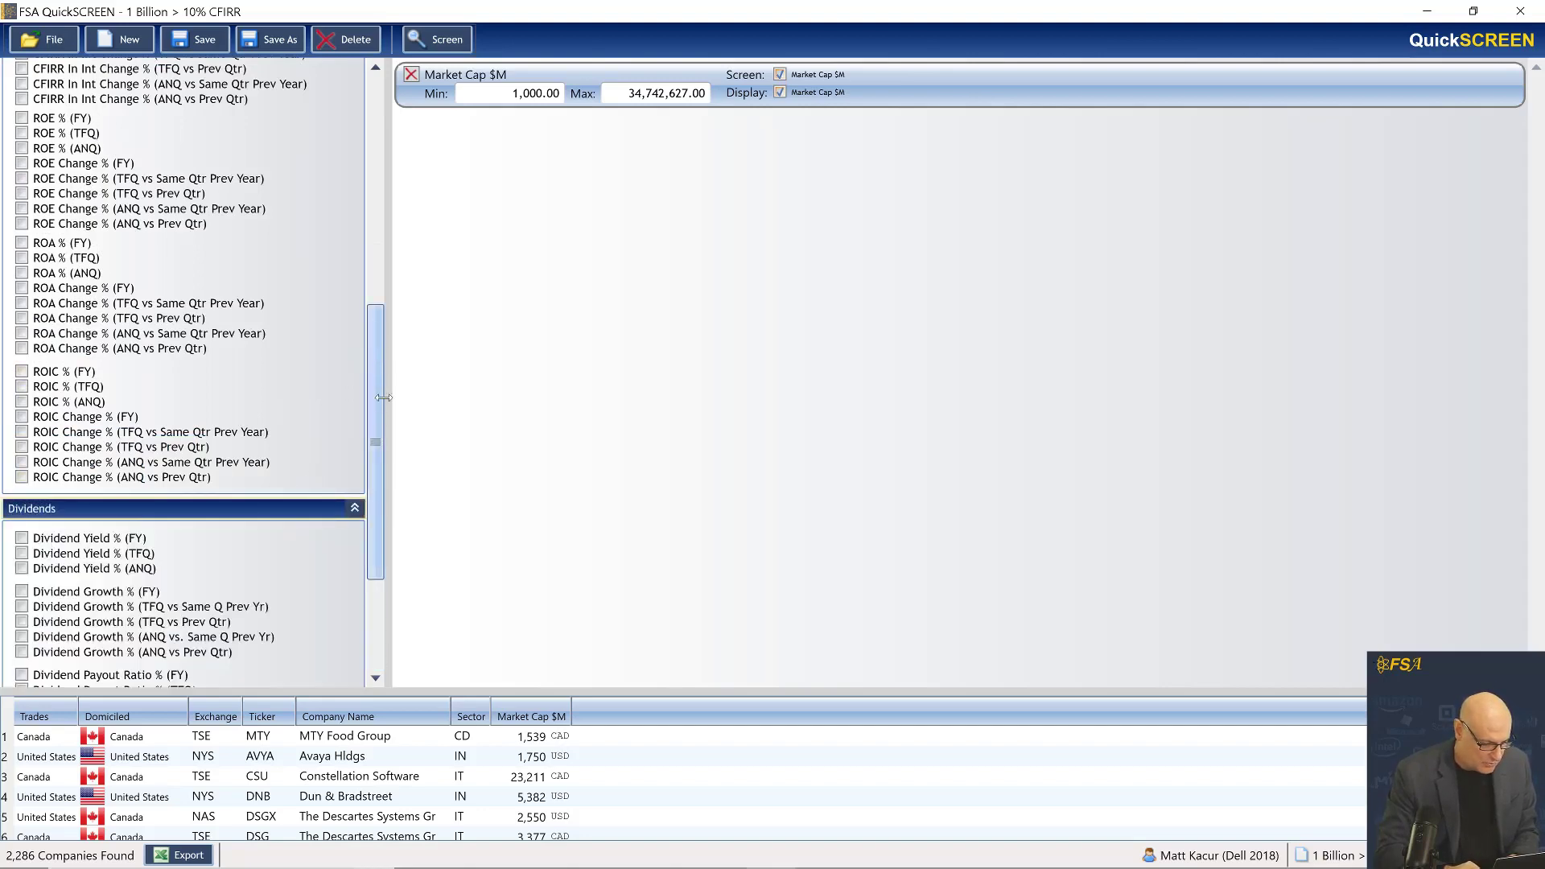
pyautogui.moveTo(379, 436); pyautogui.dragTo(375, 539)
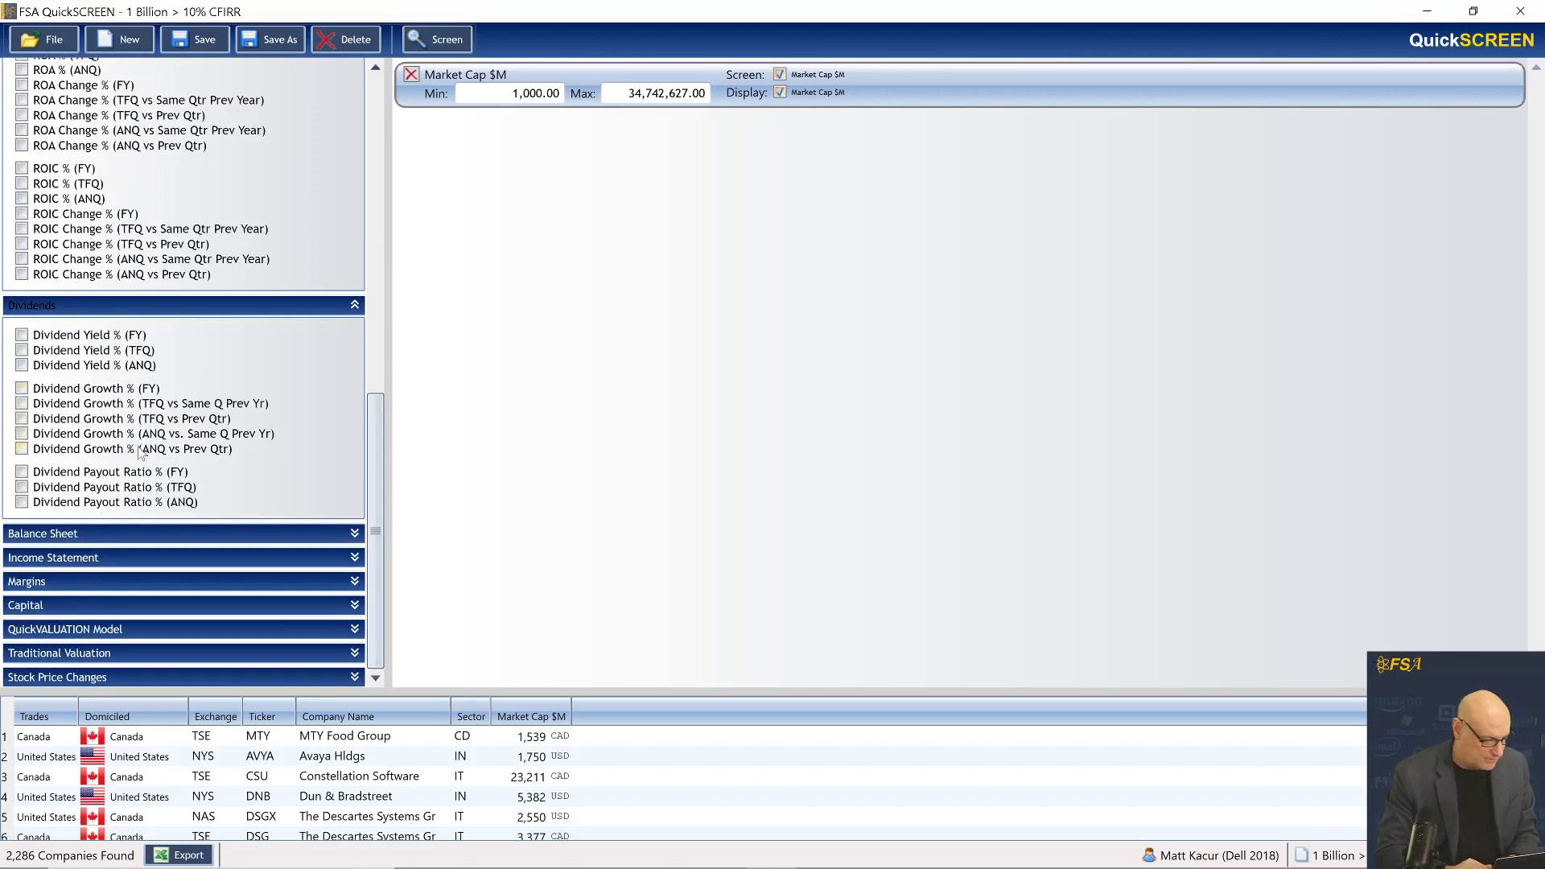
pyautogui.click(350, 309)
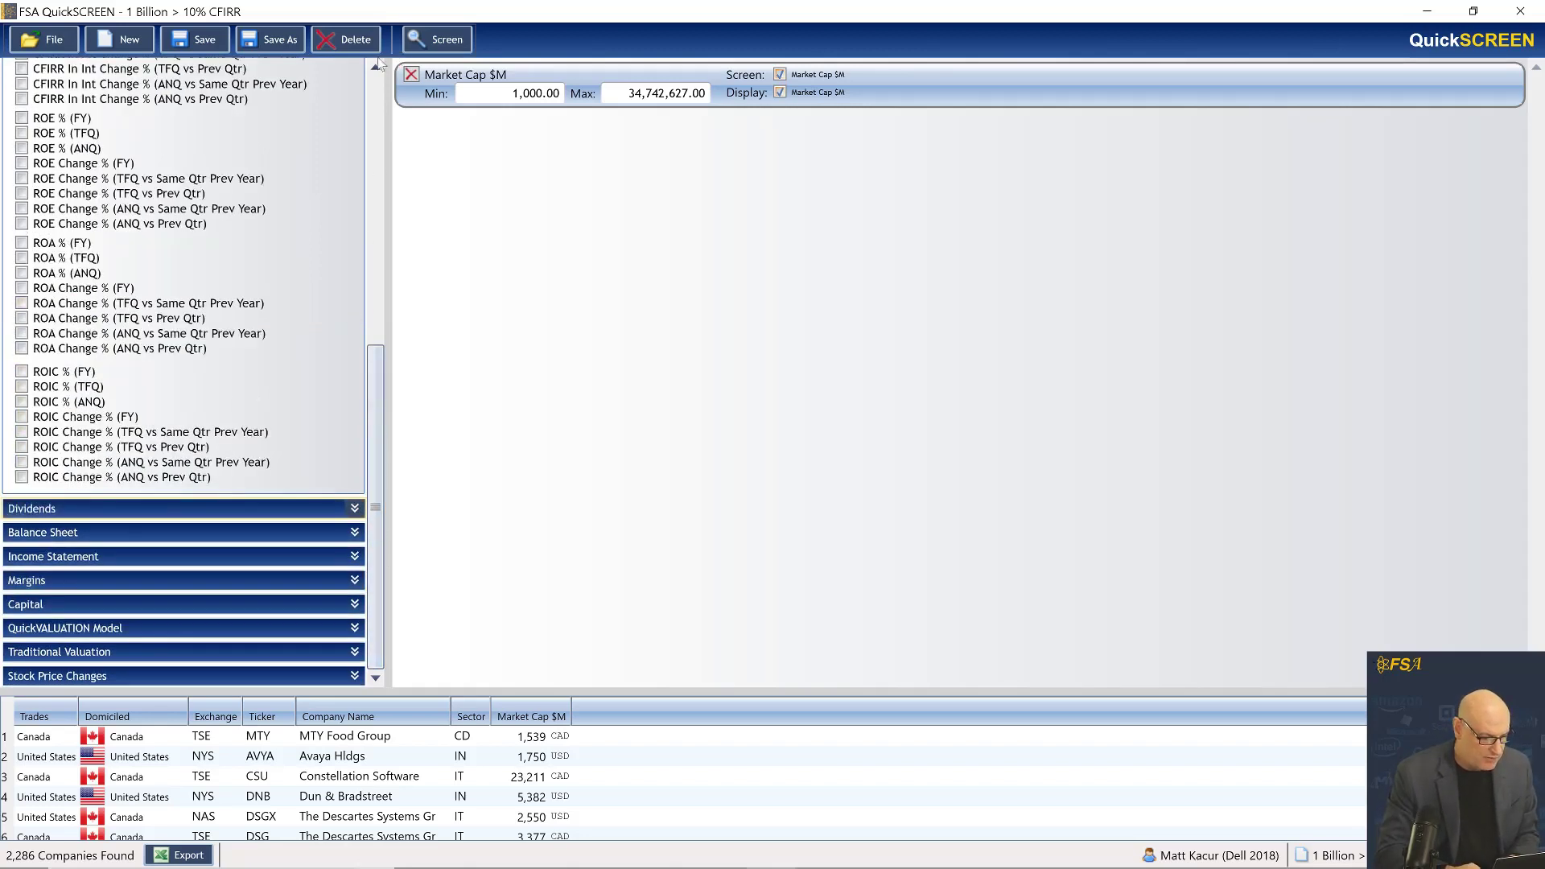
# Collapse the Return on Capital and Capital groups so only the category list shows
pyautogui.scroll(10, 375, 69)
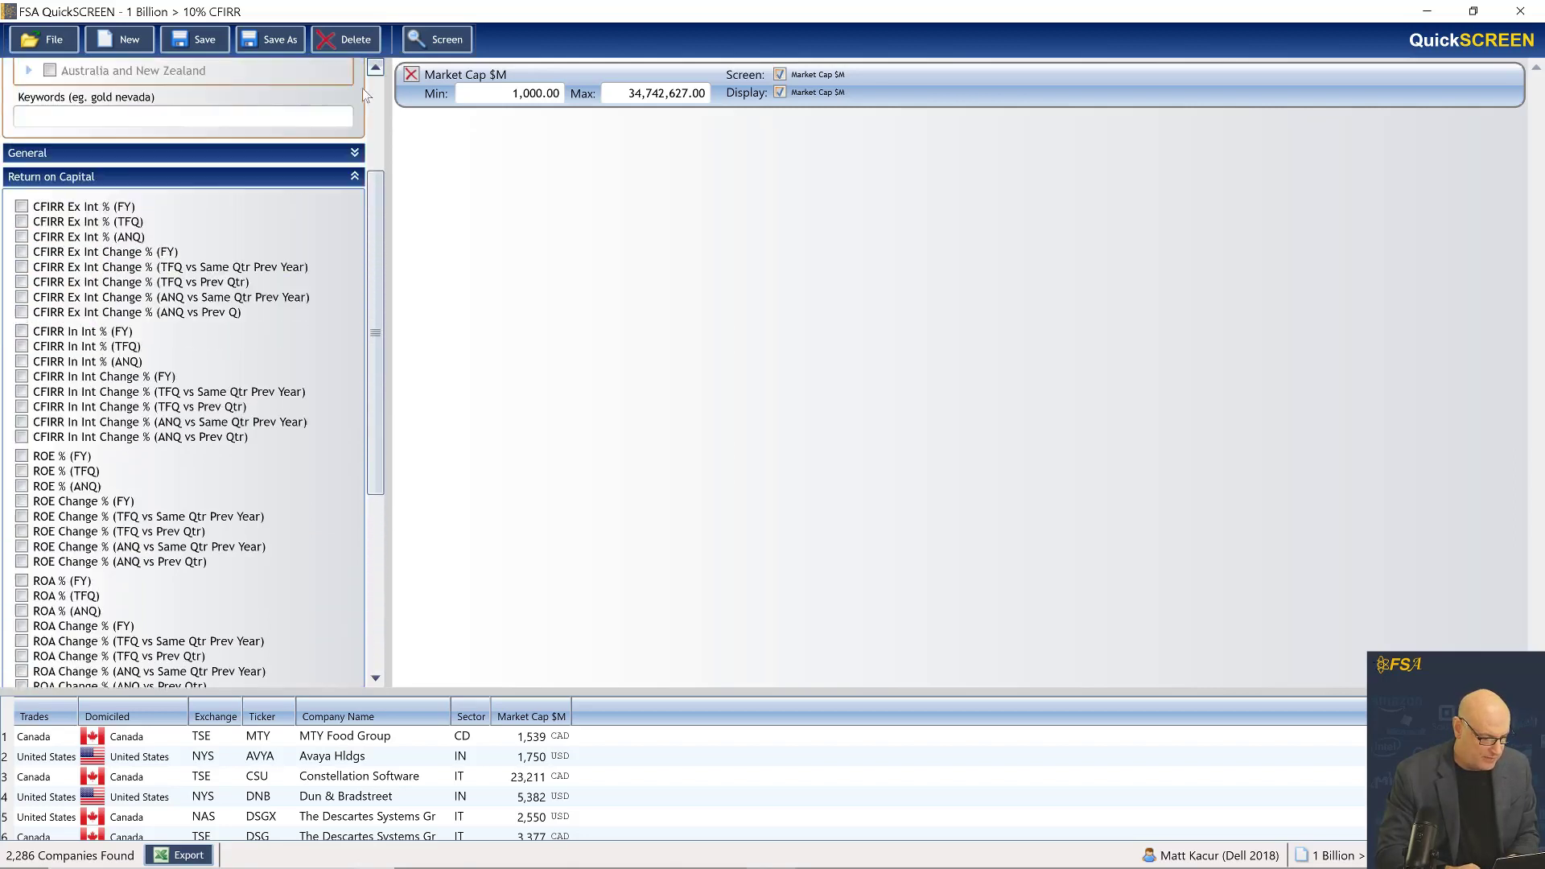
pyautogui.click(352, 177)
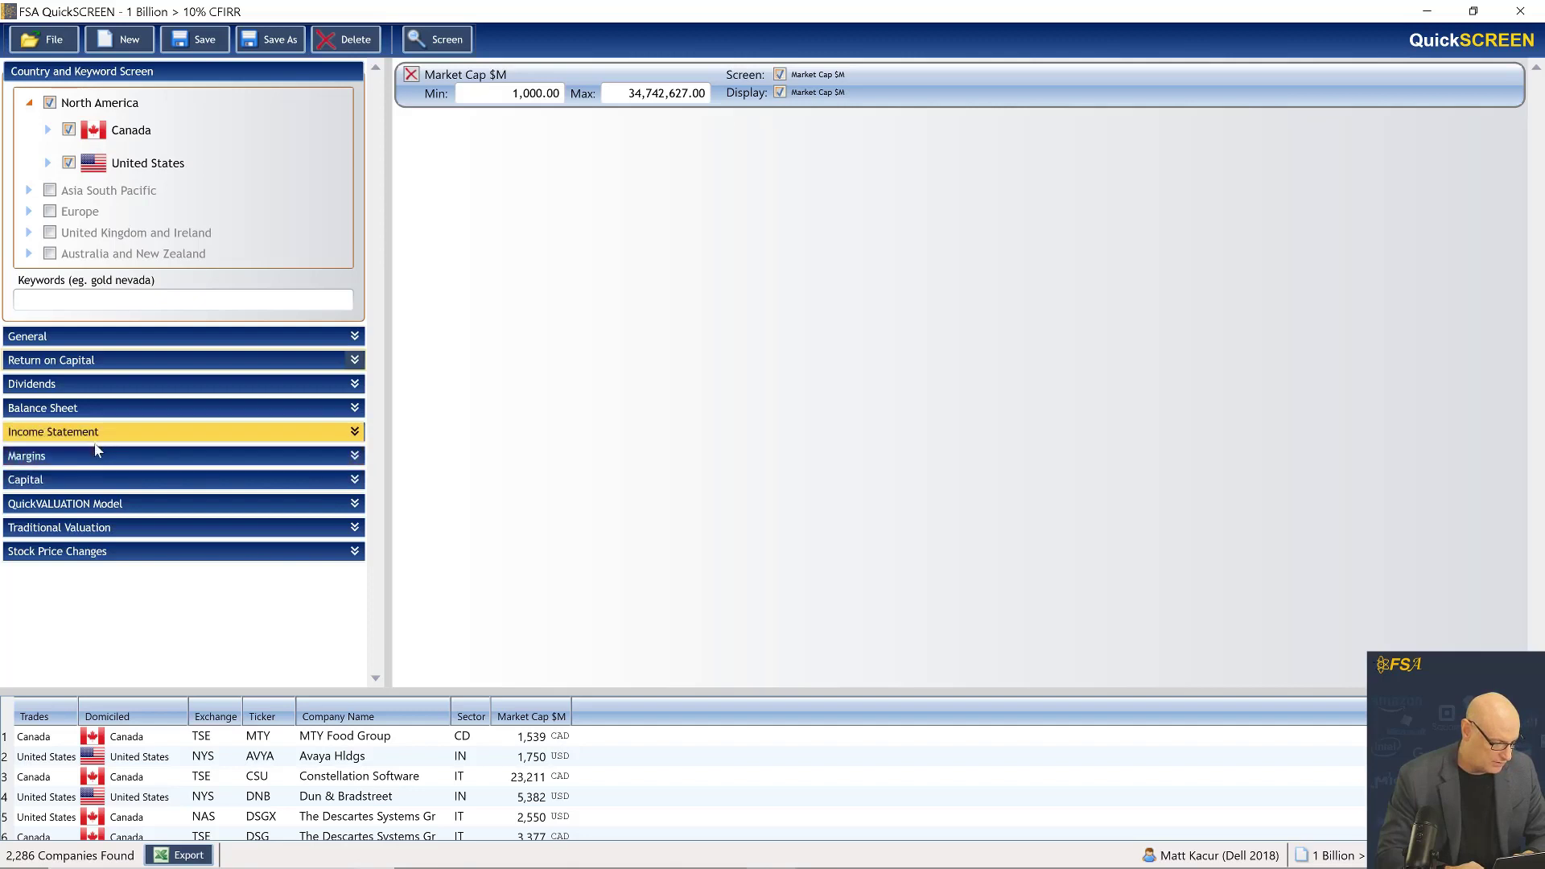
pyautogui.click(88, 480)
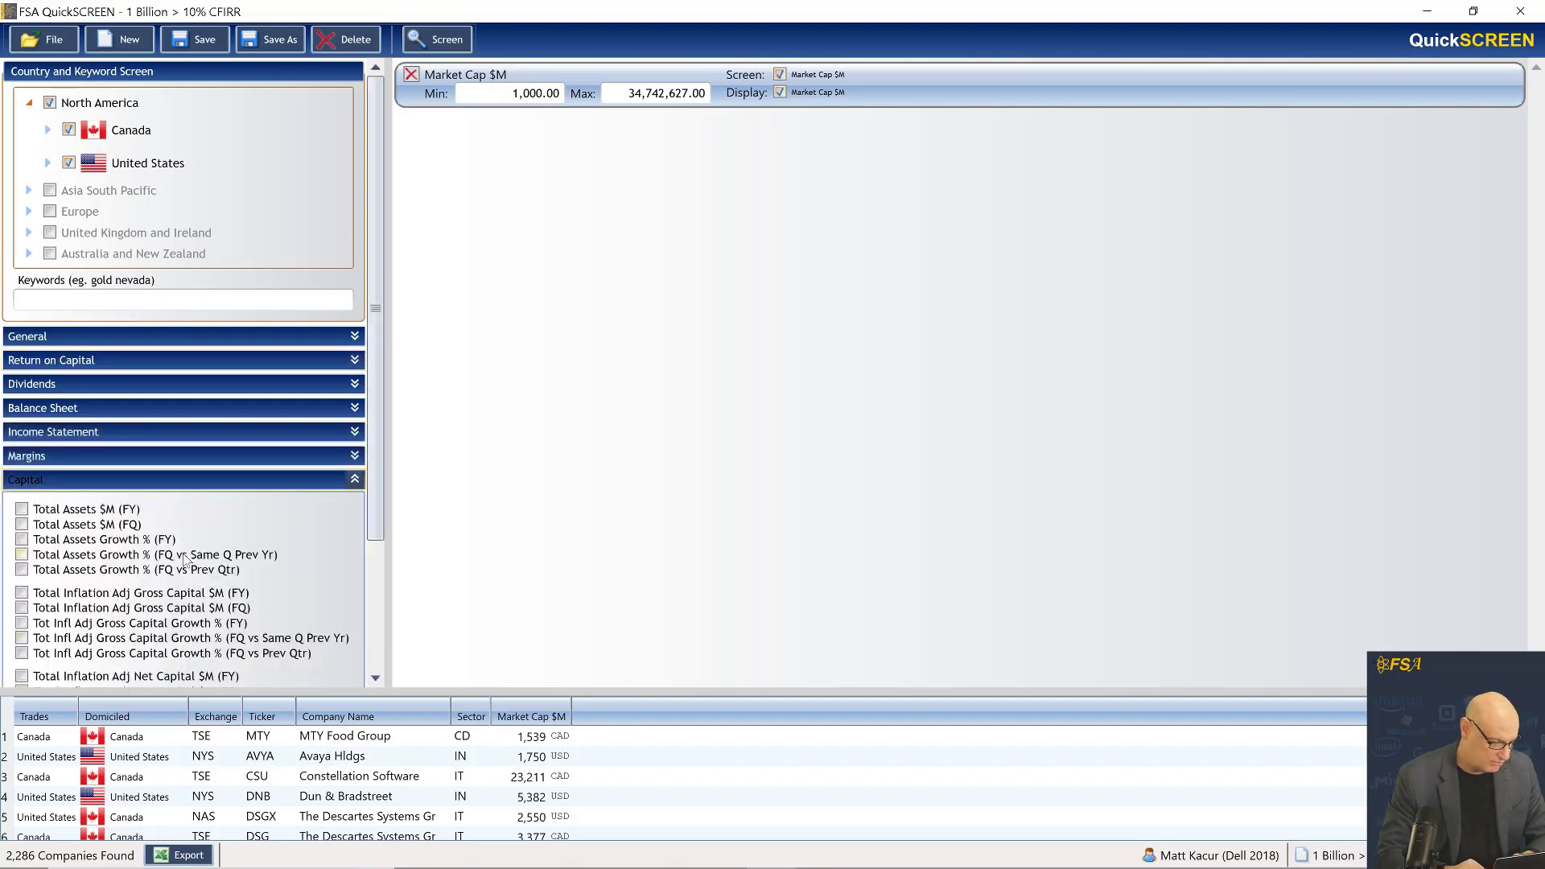
pyautogui.click(58, 482)
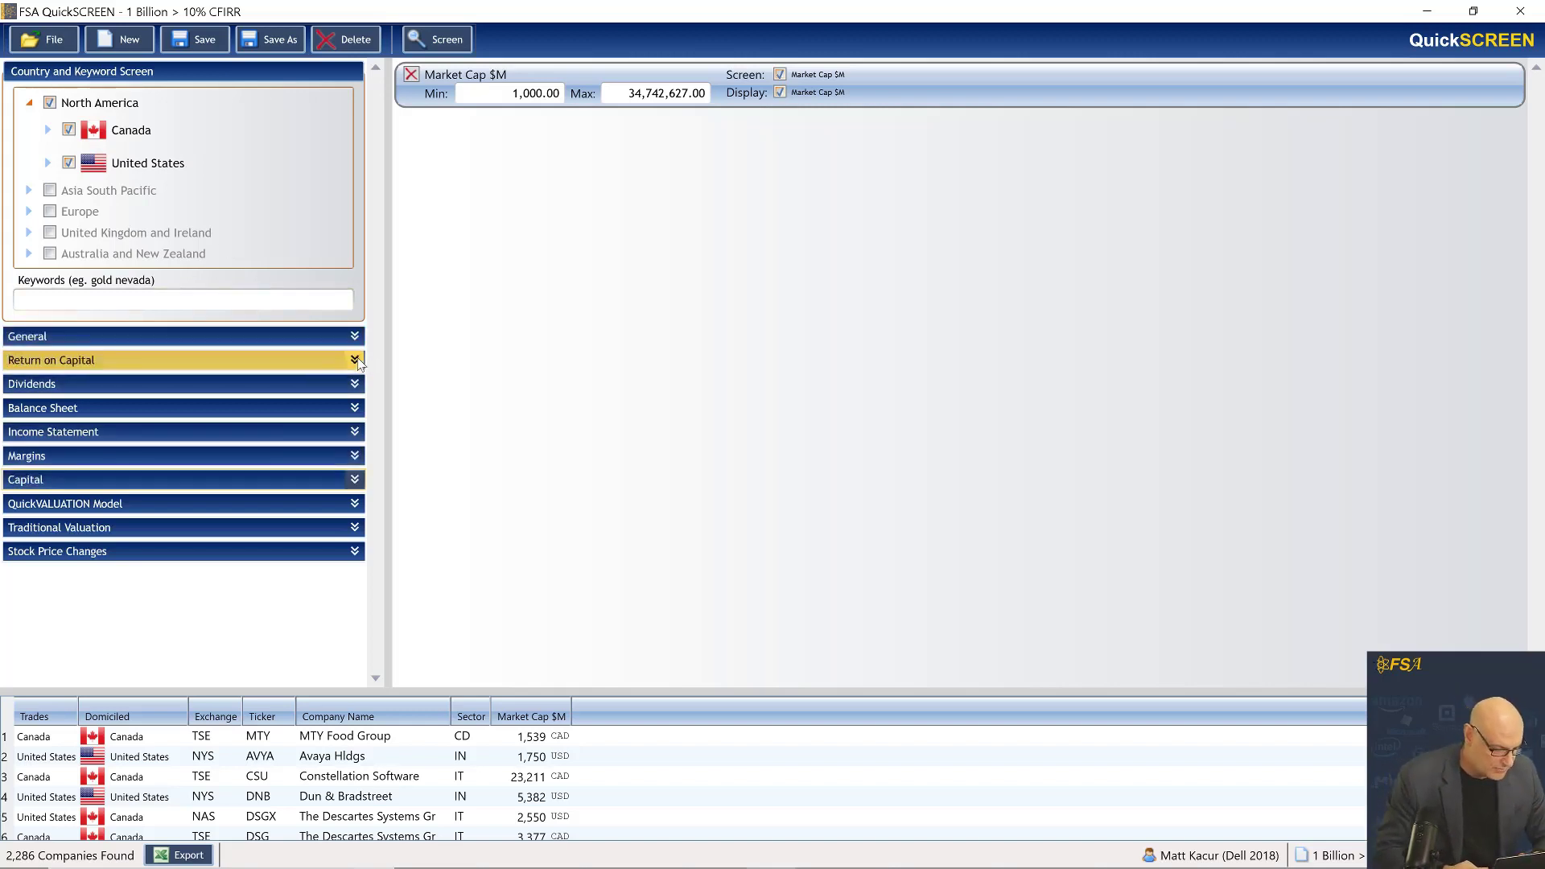
# Tick CFIRR Ex Int % (FY) under Return on Capital and set its minimum to 10
pyautogui.click(302, 360)
pyautogui.scroll(-1, 381, 264)
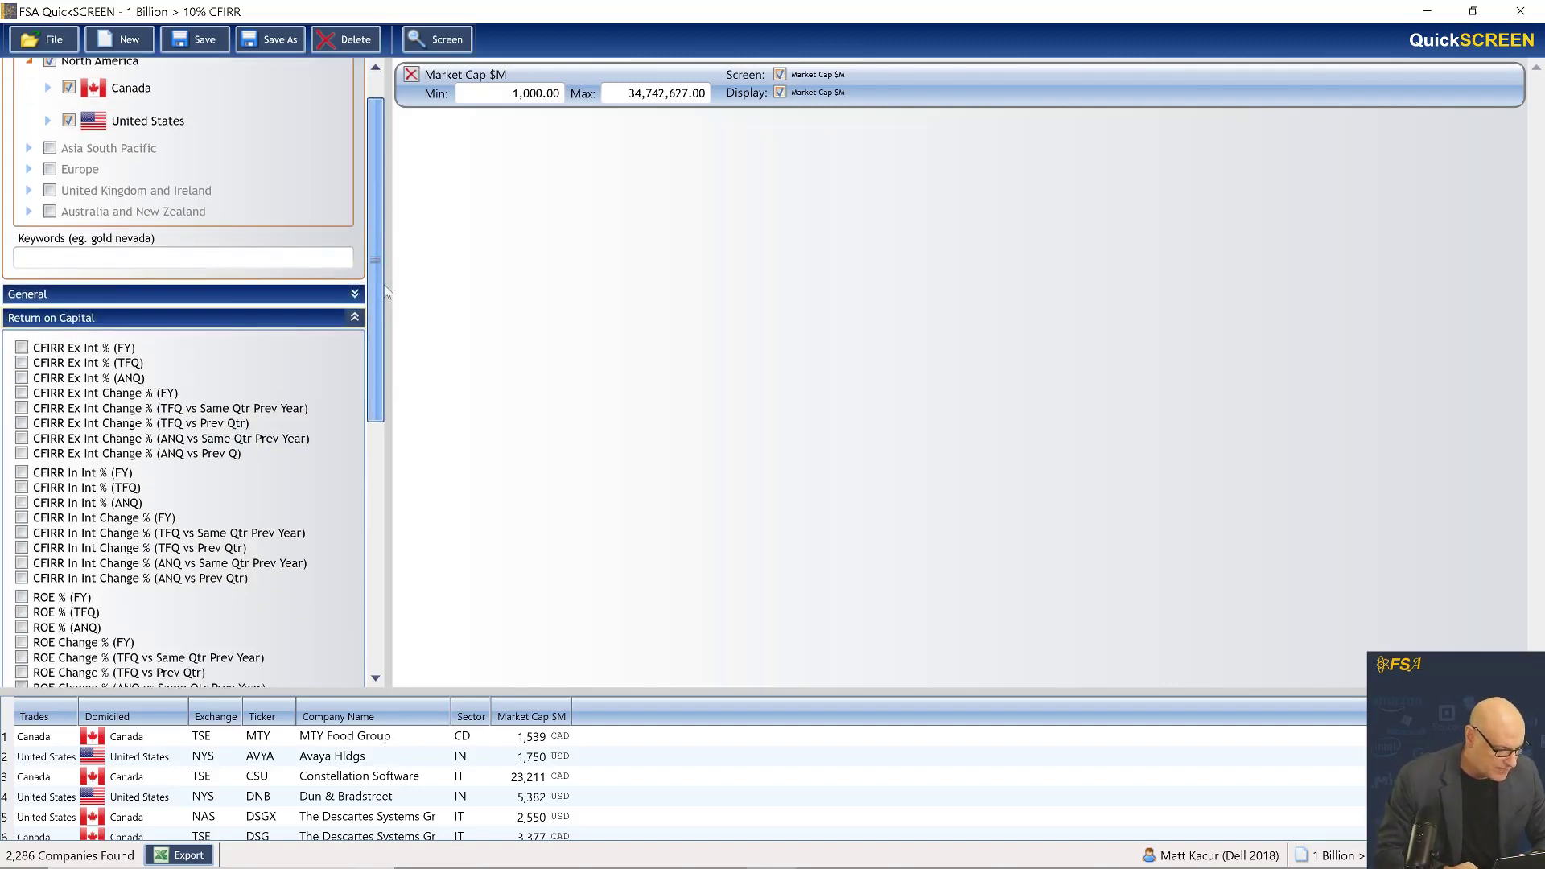
pyautogui.click(22, 348)
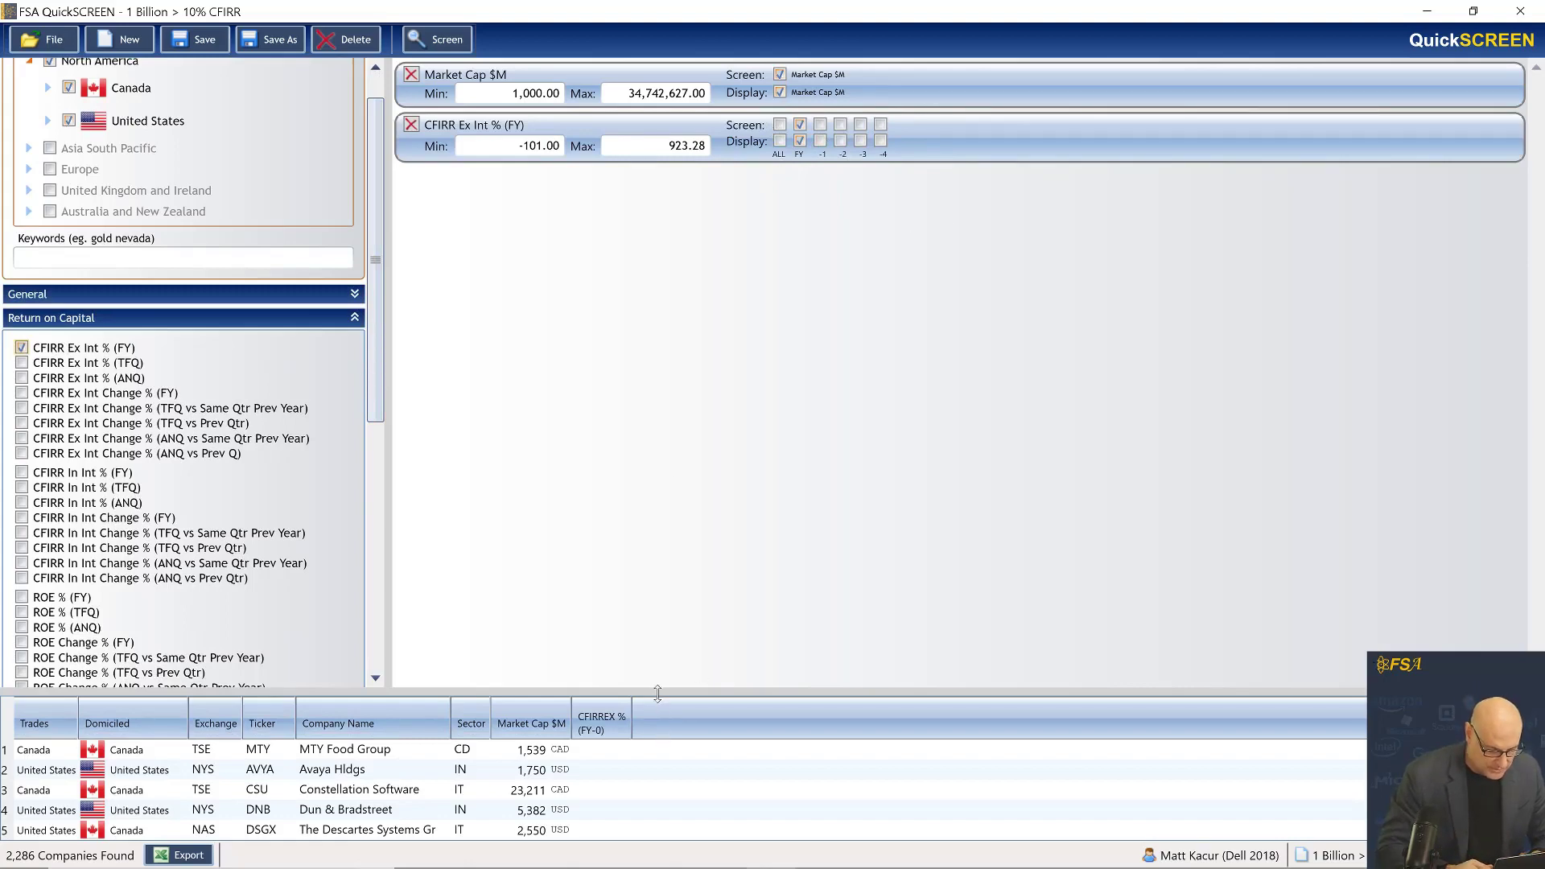
pyautogui.moveTo(657, 691); pyautogui.dragTo(720, 324)
pyautogui.click(519, 146)
pyautogui.write('10')
pyautogui.press('Return')
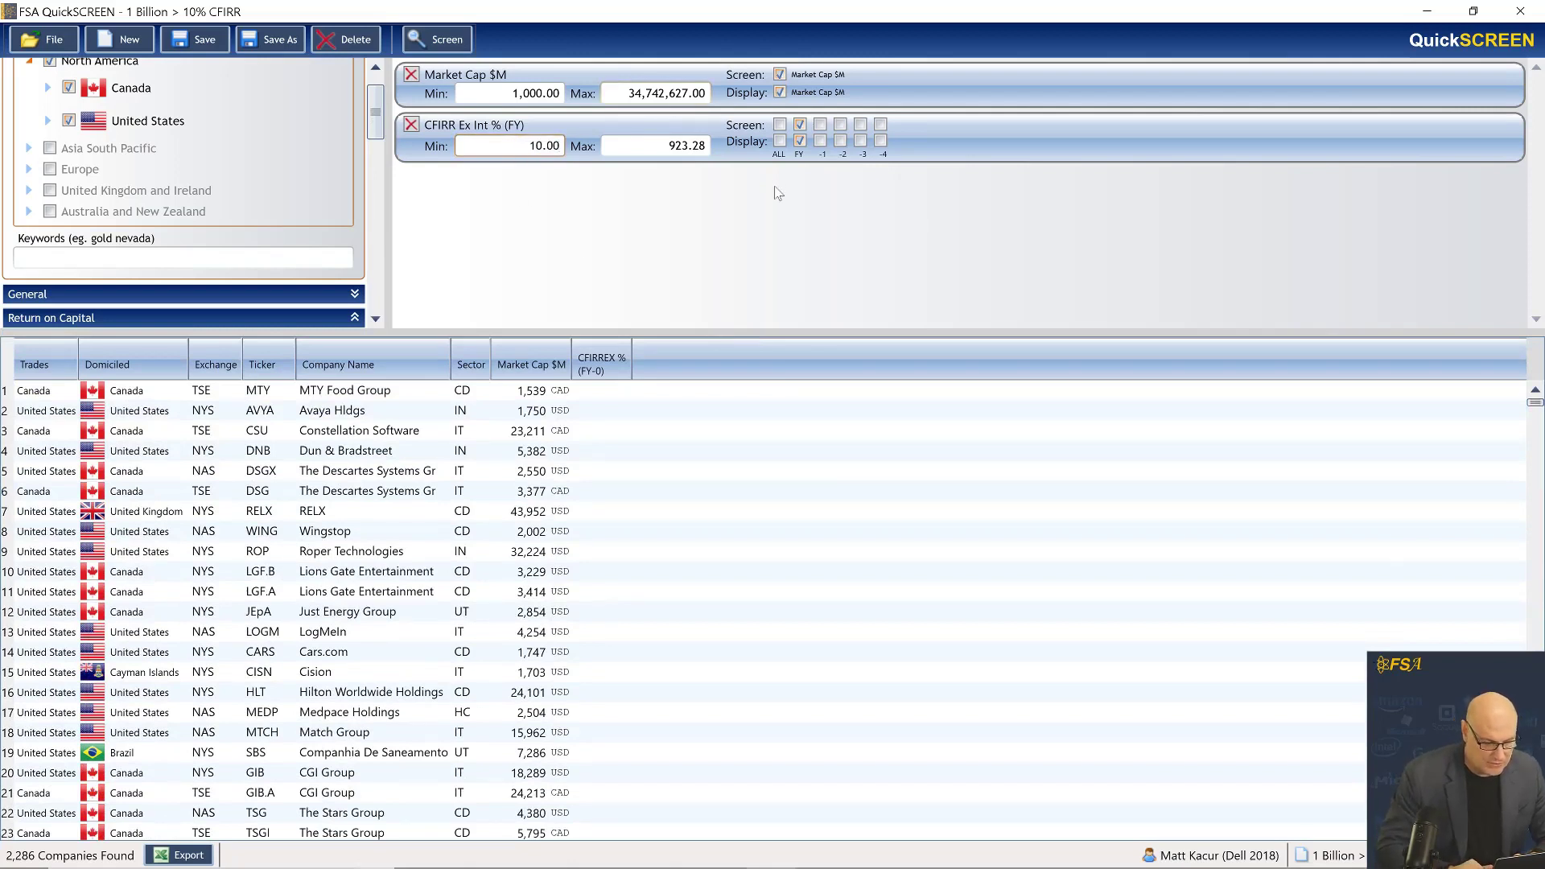
# Run the screen to 828 companies, then require and show CFIRR ≥10% for all five fiscal years
pyautogui.click(448, 44)
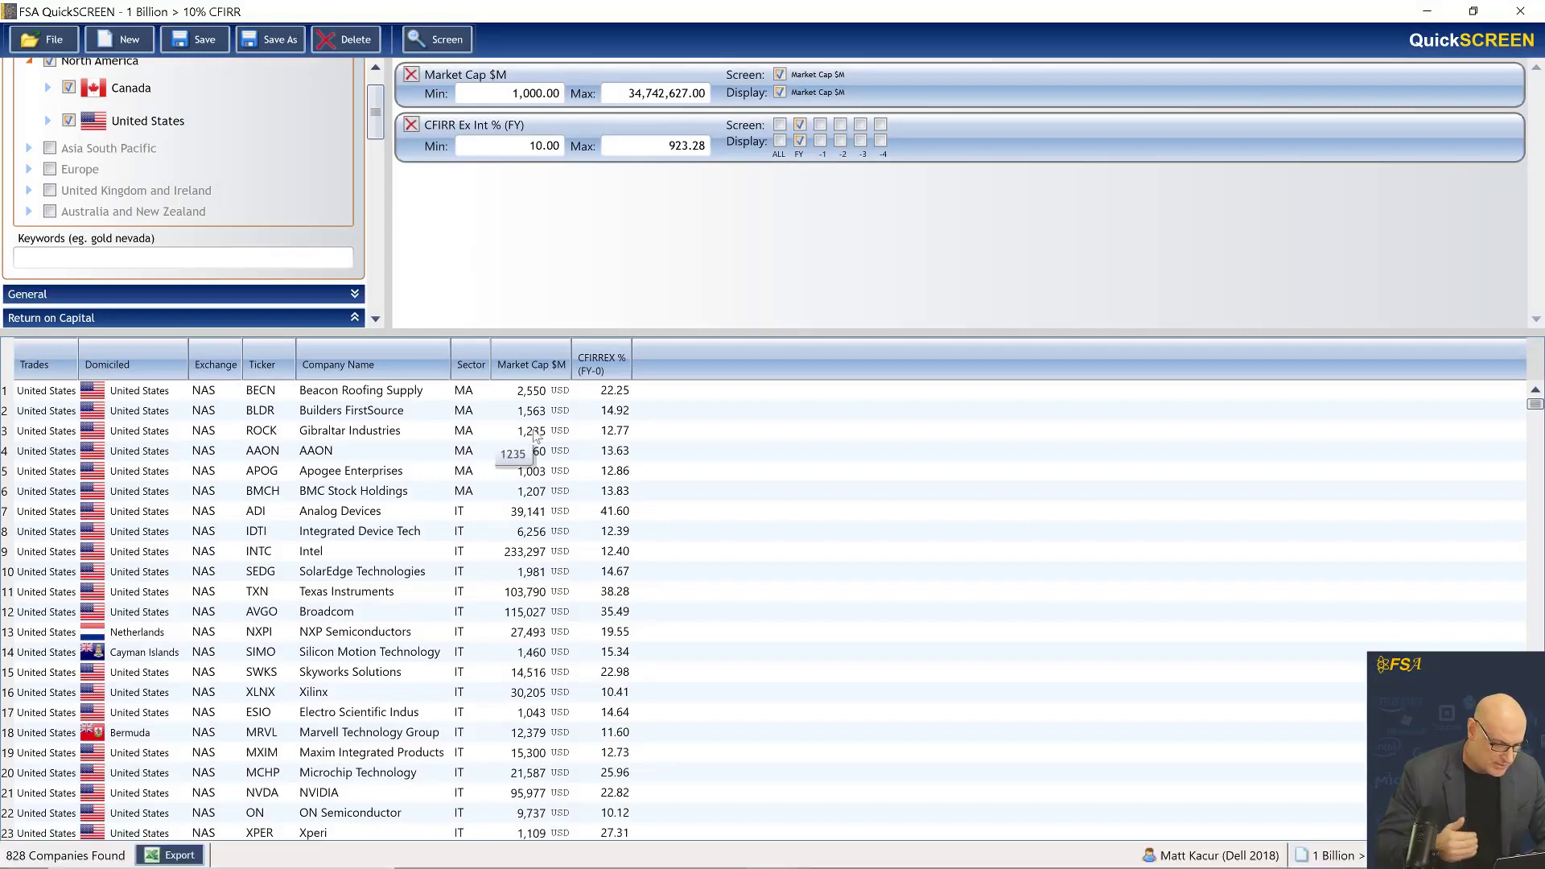
pyautogui.click(779, 142)
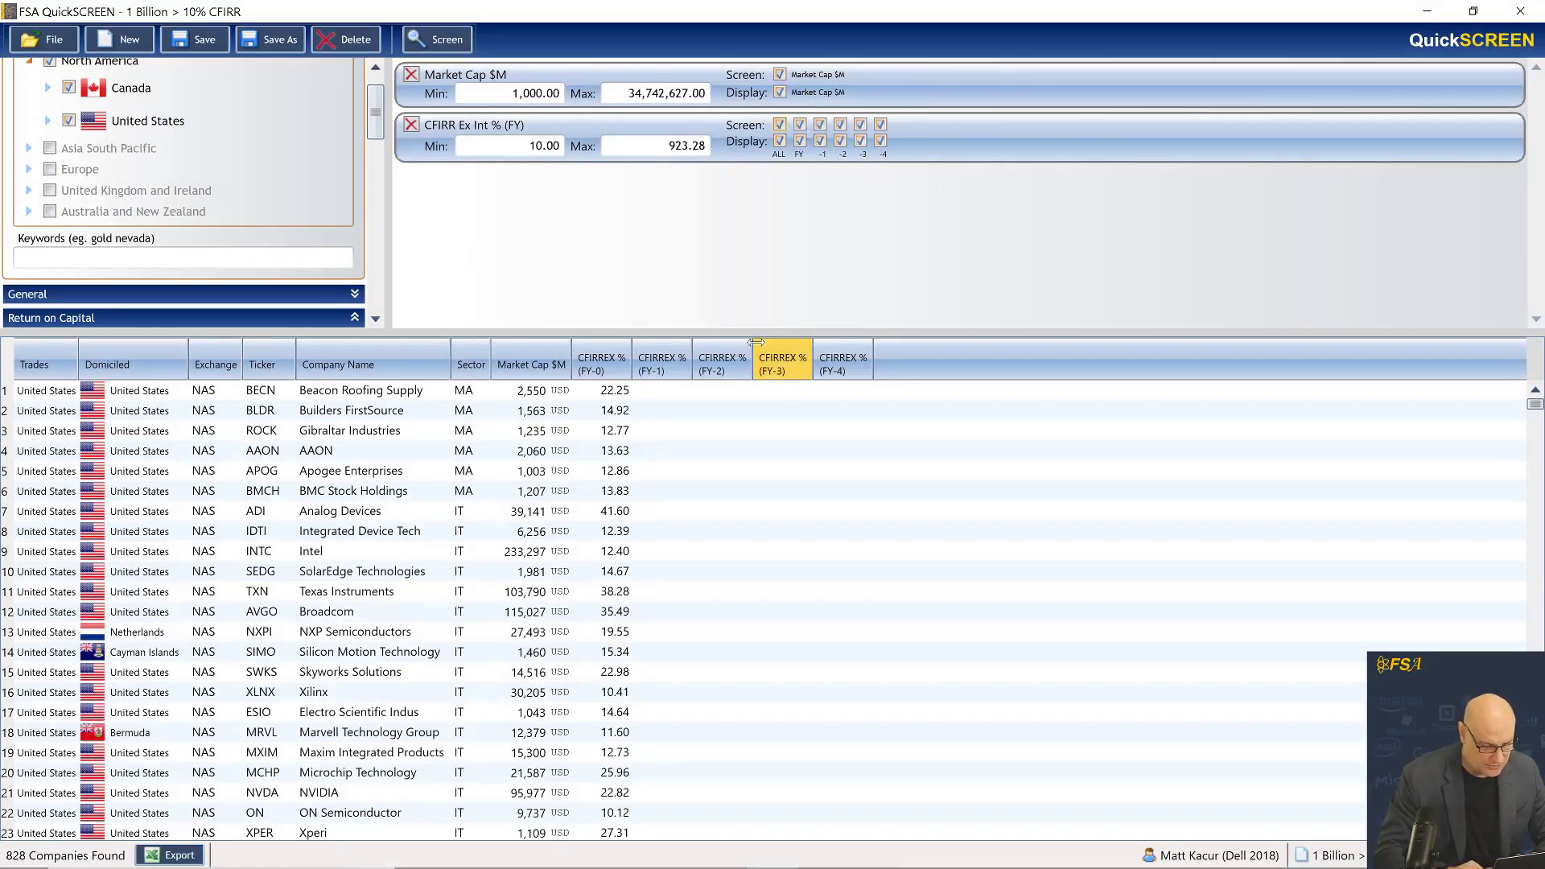
pyautogui.moveTo(747, 335); pyautogui.dragTo(861, 267)
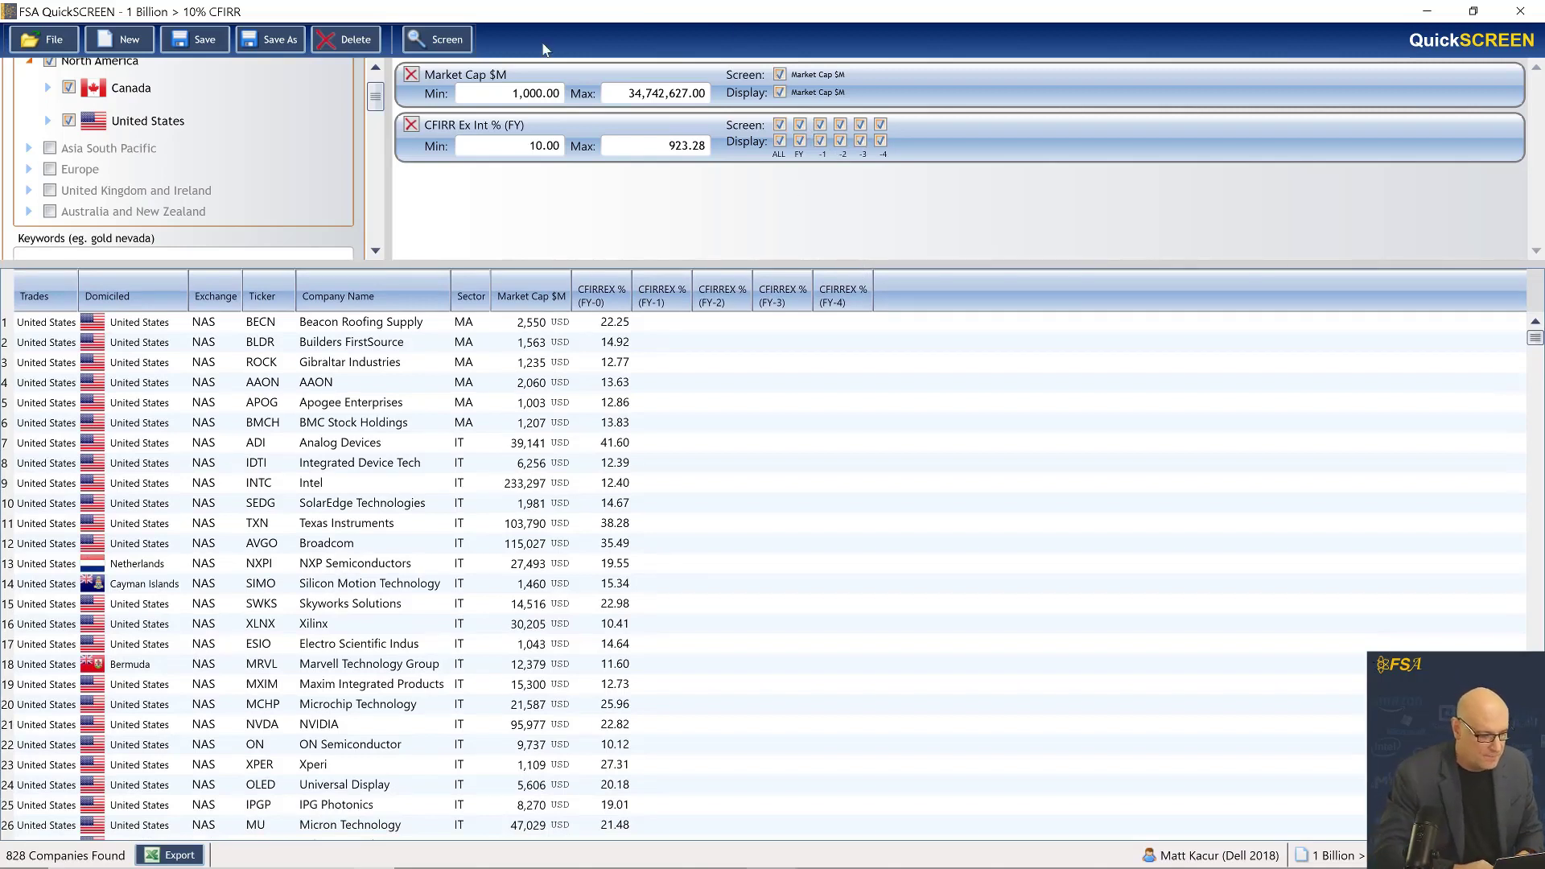
# Rerun the screen to get 448 companies and add the CFIRR Ex Int % (TFQ) criterion
pyautogui.click(437, 51)
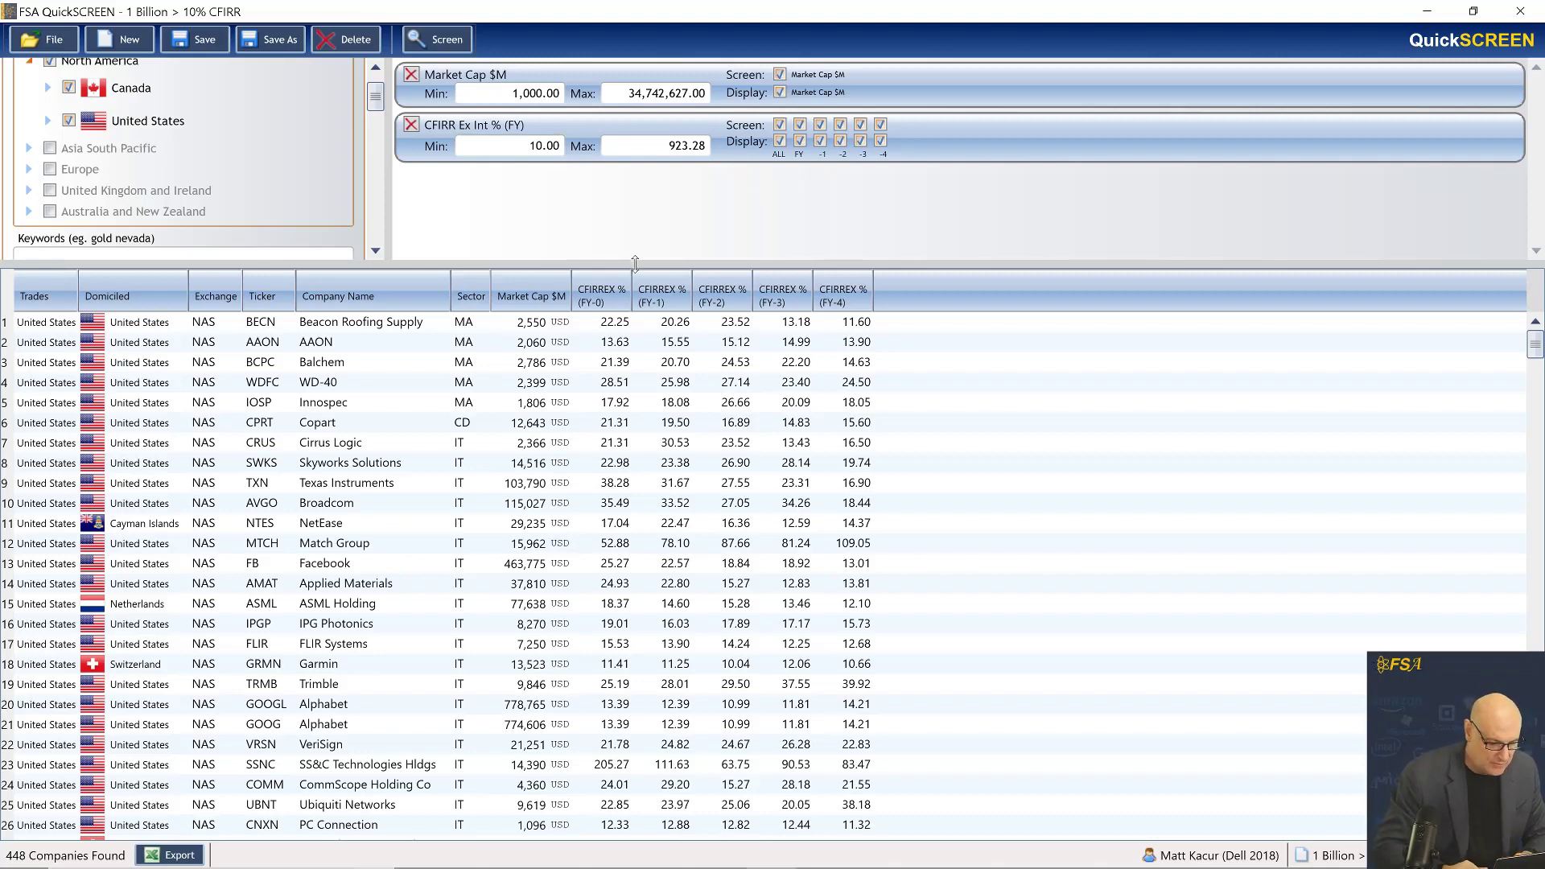
pyautogui.moveTo(635, 263); pyautogui.dragTo(632, 429)
pyautogui.moveTo(375, 143); pyautogui.dragTo(379, 191)
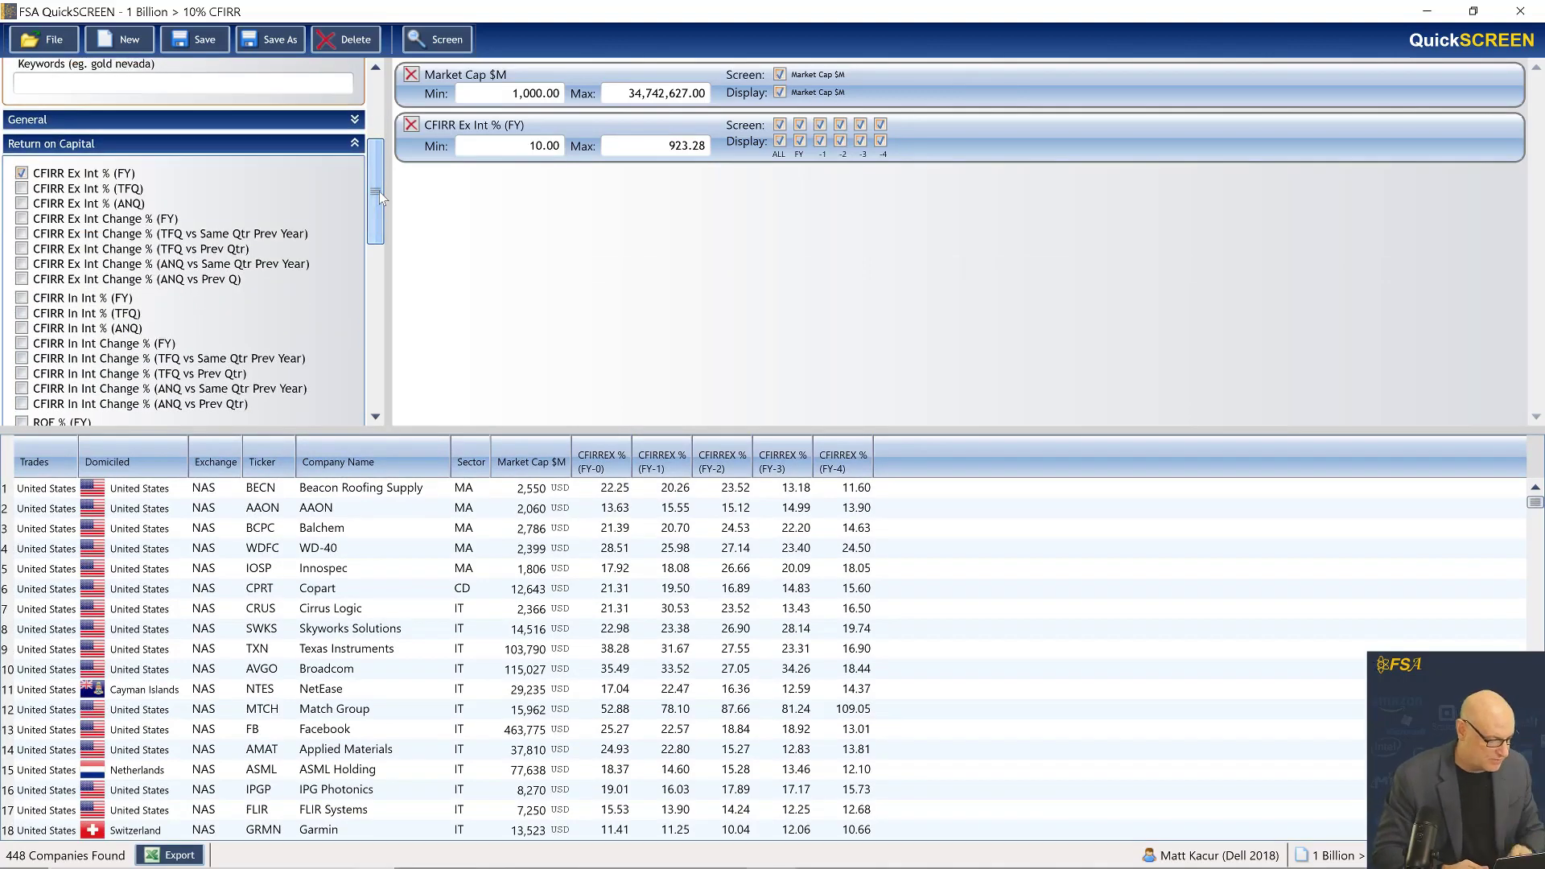
pyautogui.click(86, 191)
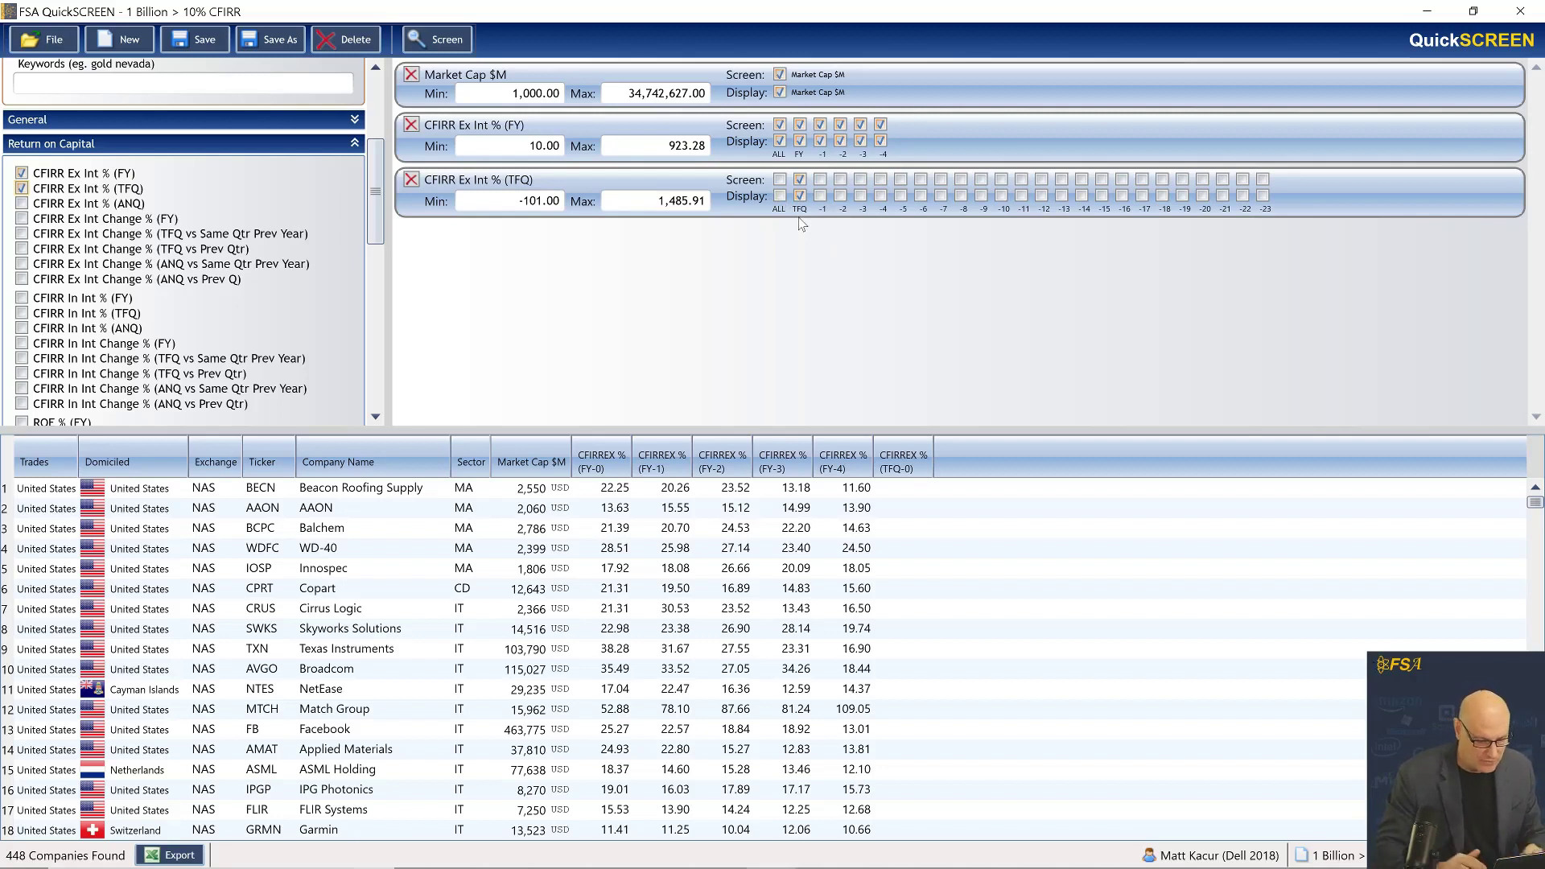
# Require and display quarterly CFIRR Ex Int ≥10.00 for every quarter, then rescreen to 287 companies
pyautogui.click(779, 196)
pyautogui.click(778, 179)
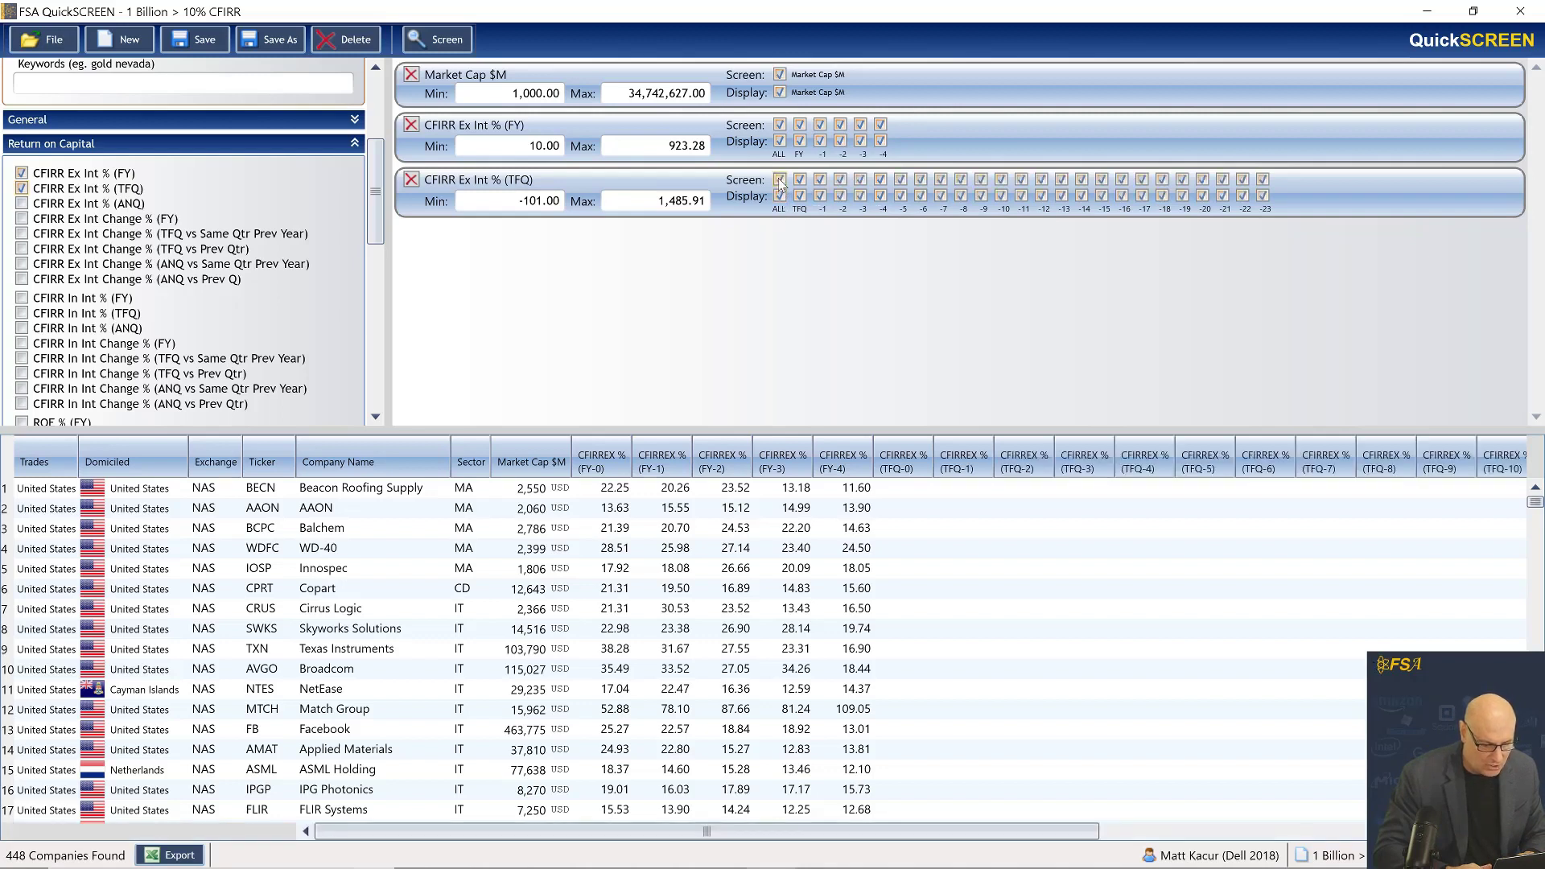
pyautogui.click(547, 201)
pyautogui.write('10.00')
pyautogui.click(652, 315)
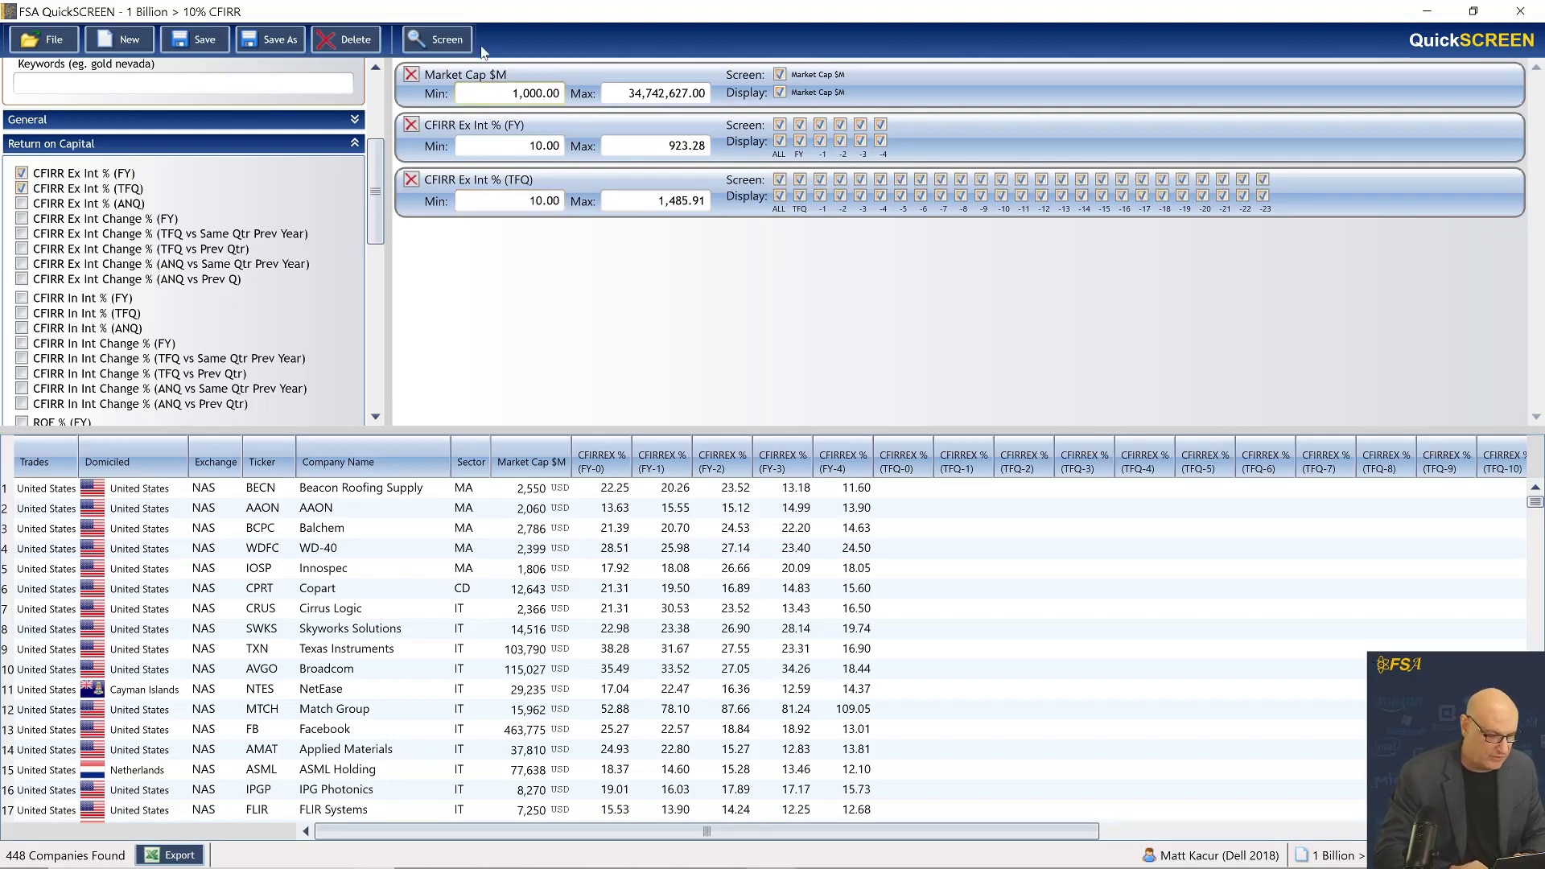
pyautogui.click(444, 47)
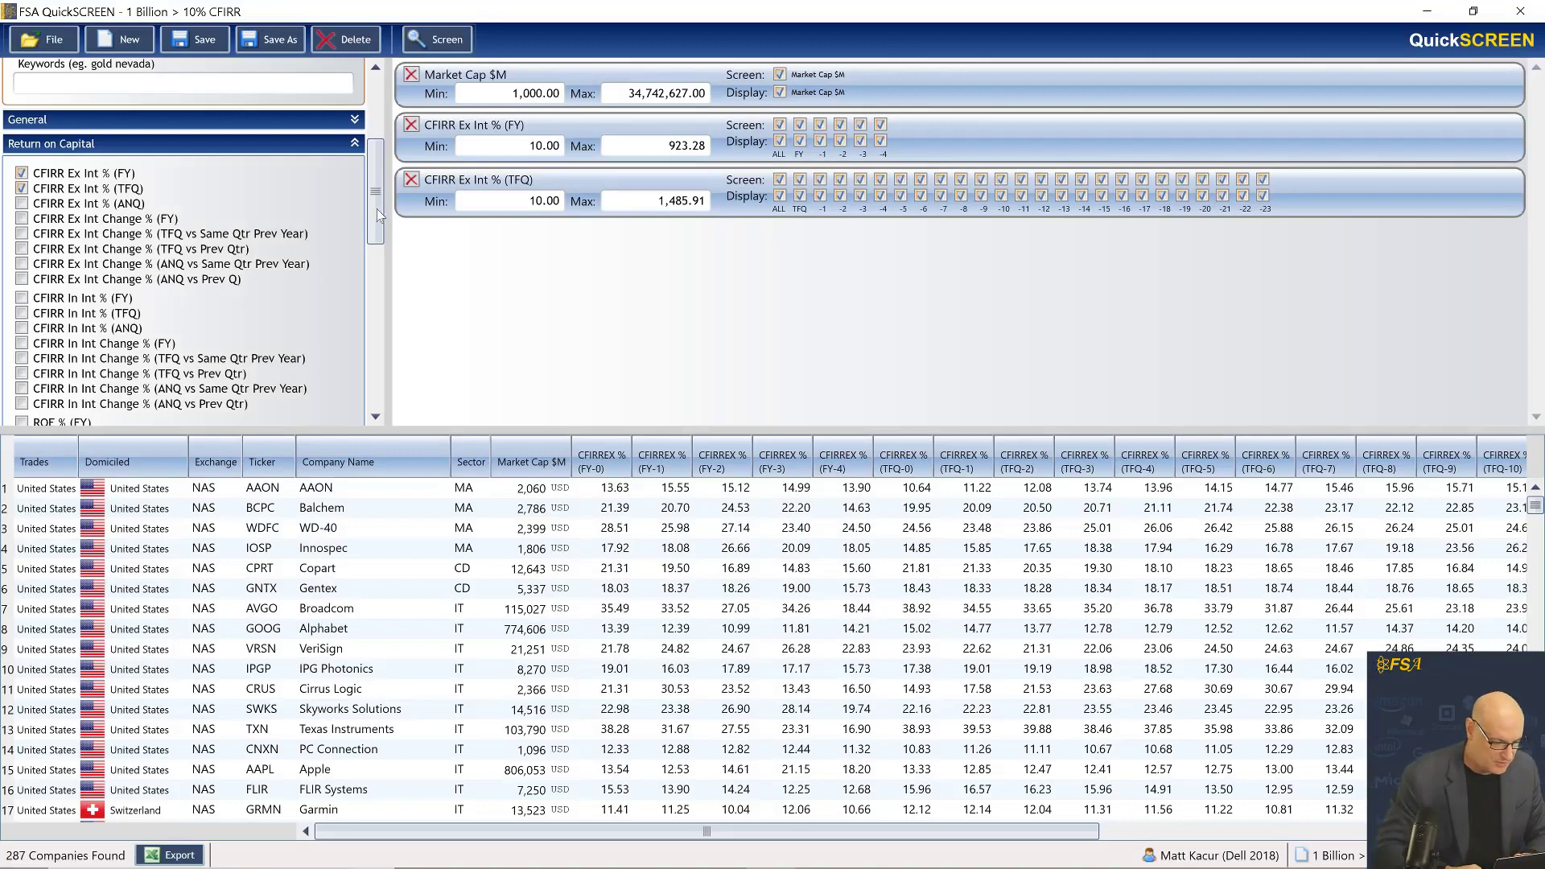
# Scroll the Return on Capital list to reach CFIRR Ex Int Change % (TFQ vs Prev Qtr)
pyautogui.moveTo(374, 201); pyautogui.dragTo(374, 215)
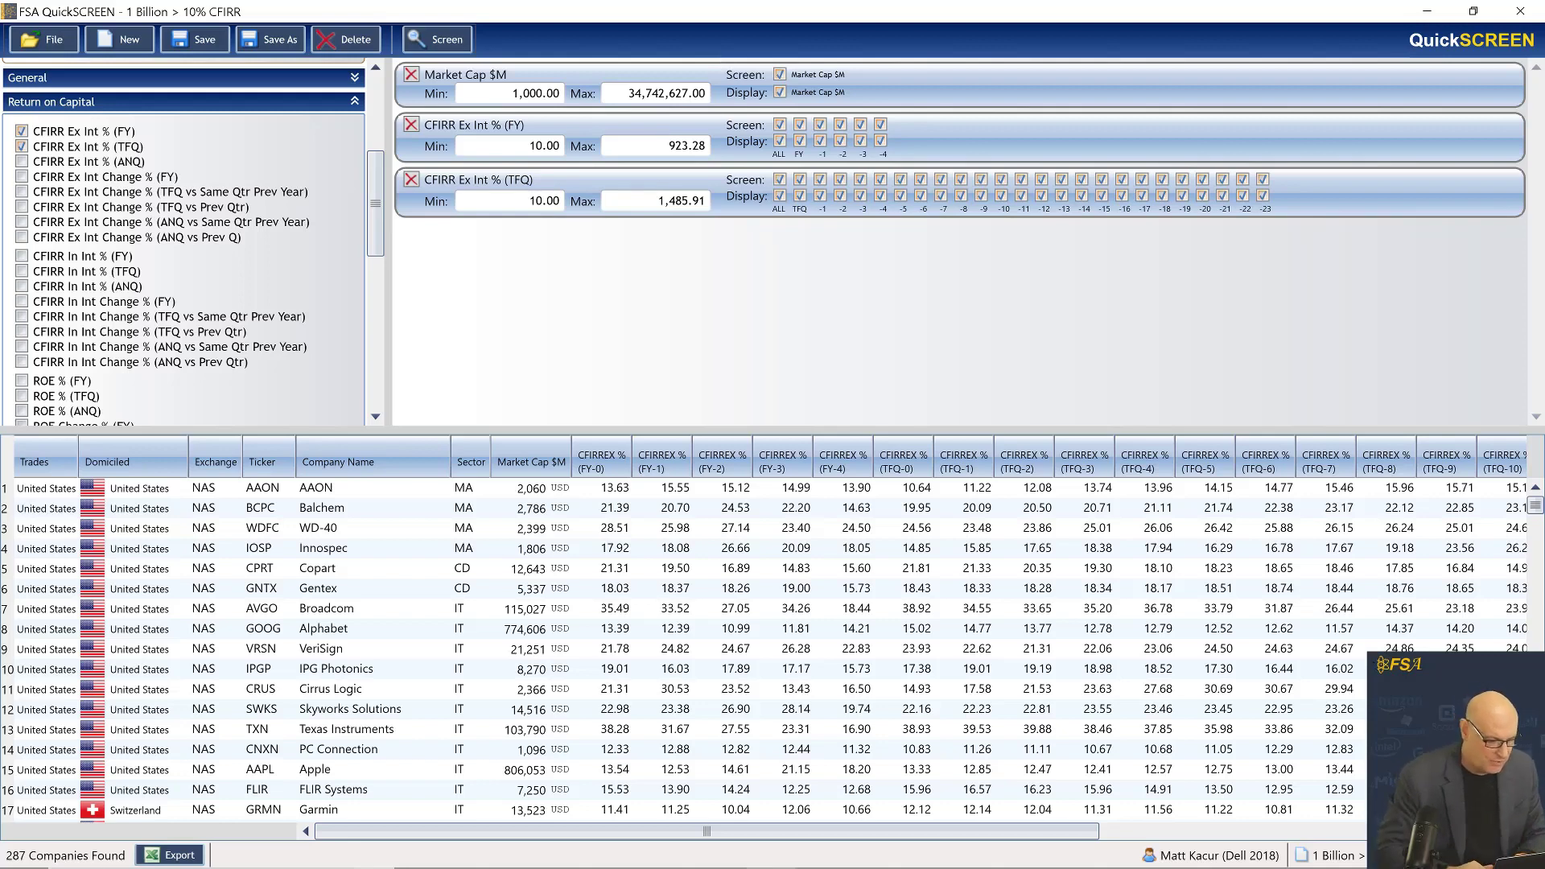
pyautogui.moveTo(367, 191); pyautogui.dragTo(367, 196)
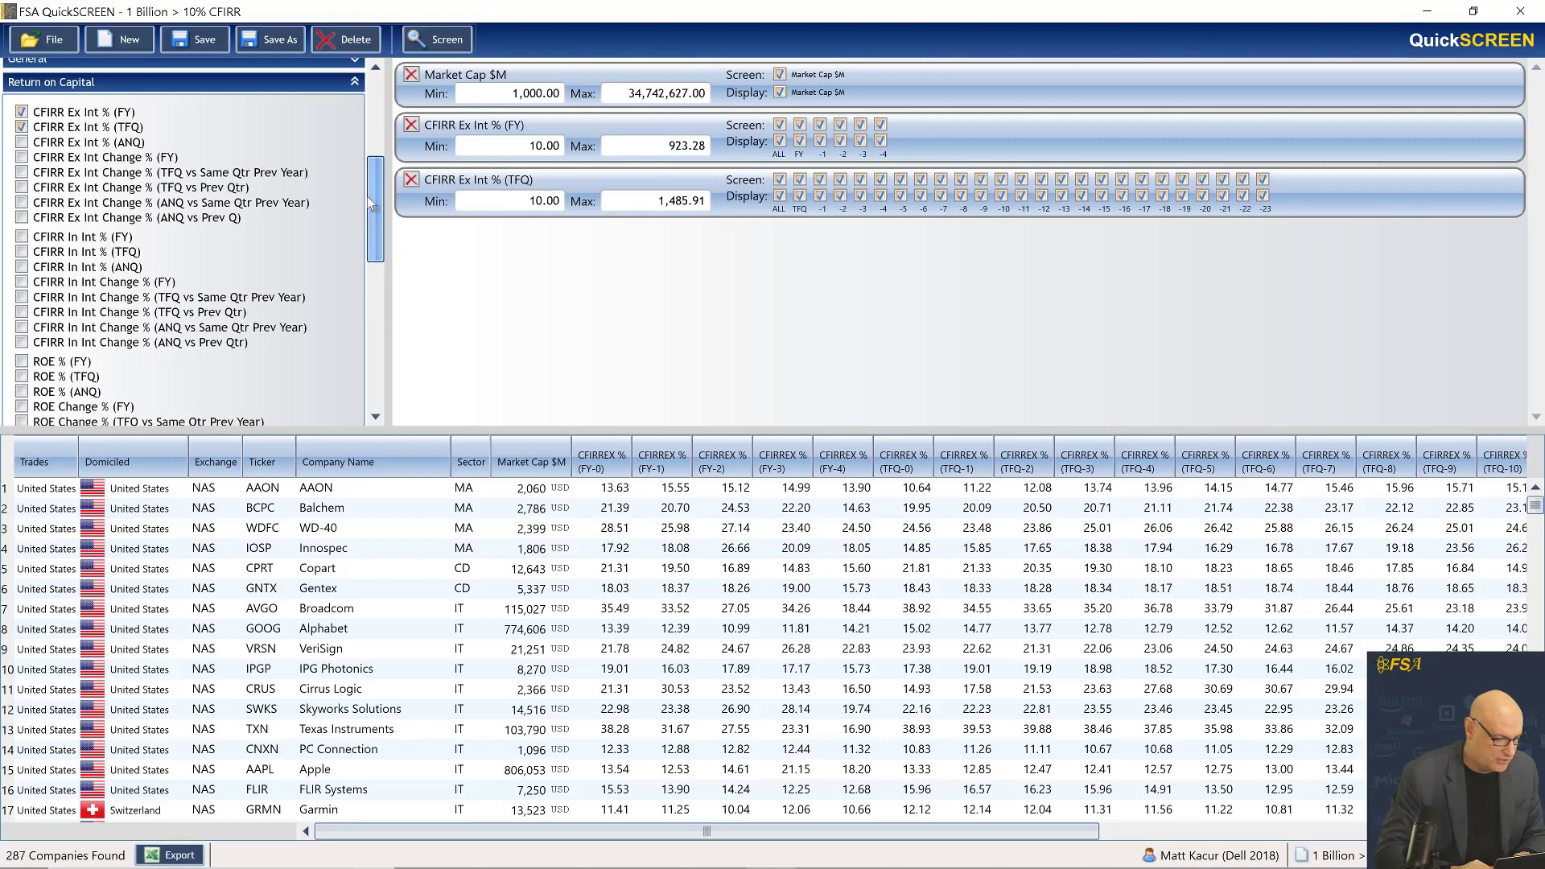
# Add CFIRR Ex Int Change % (TFQ vs Prev Qtr) with minimum 1.00, screened and displayed for all quarters
pyautogui.click(167, 187)
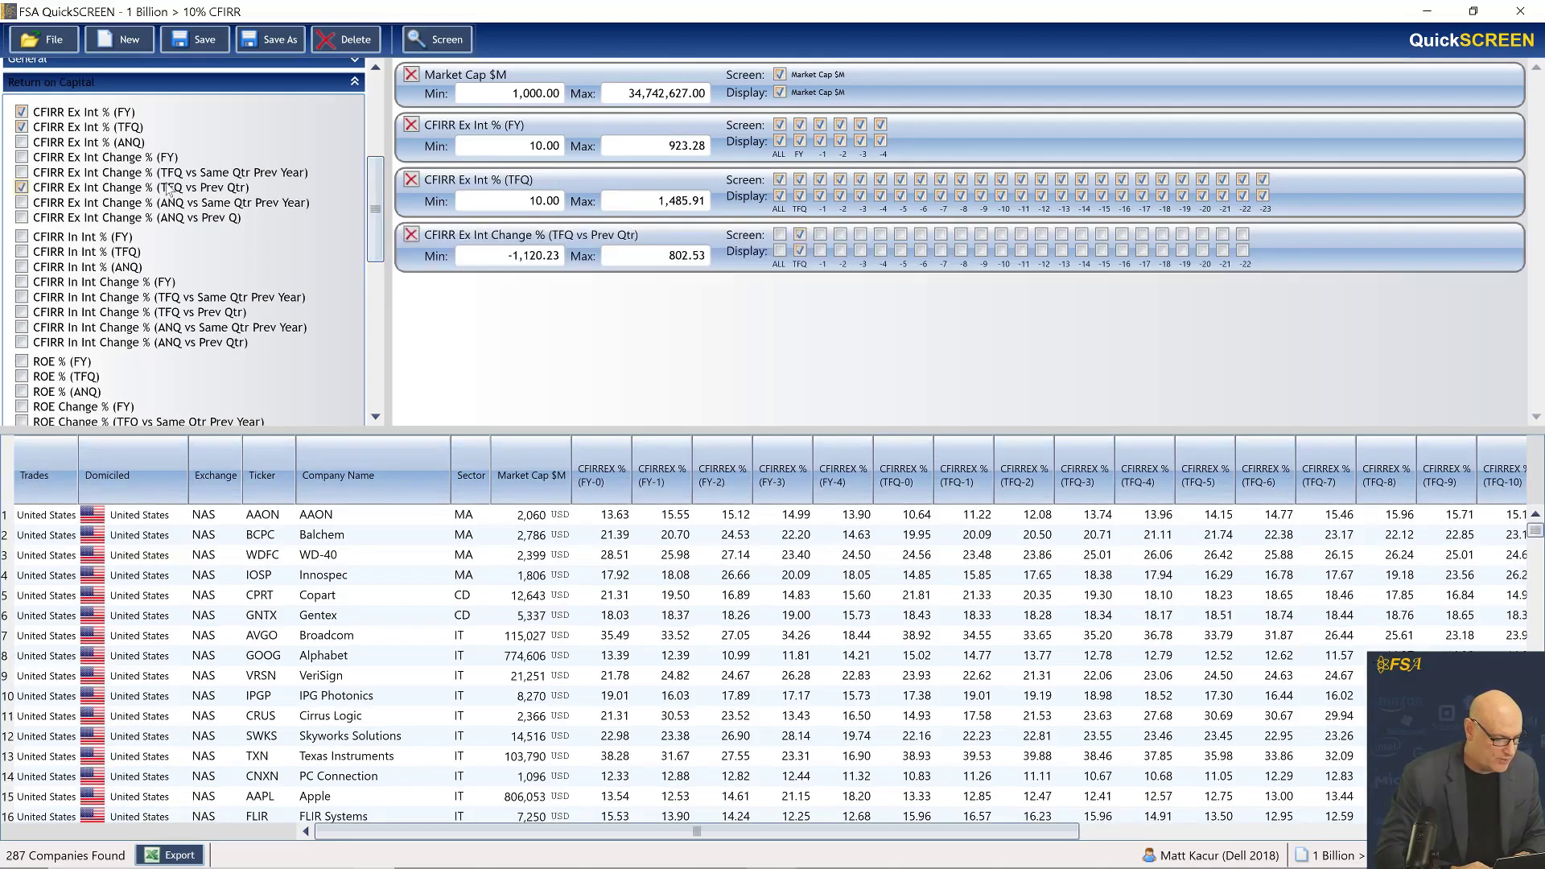
pyautogui.click(522, 255)
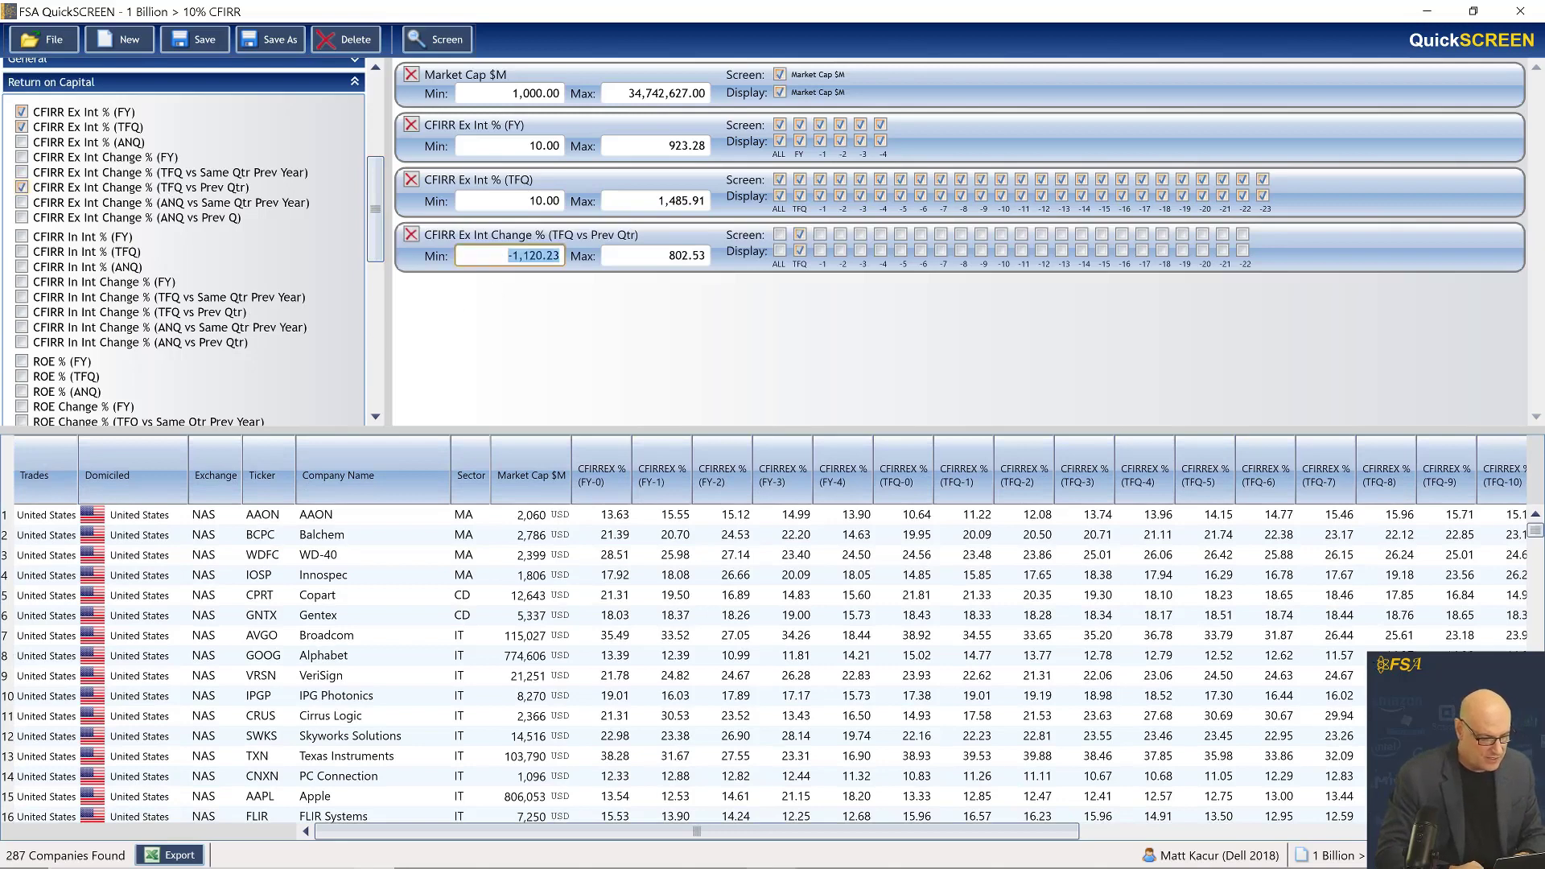
pyautogui.write('0.00')
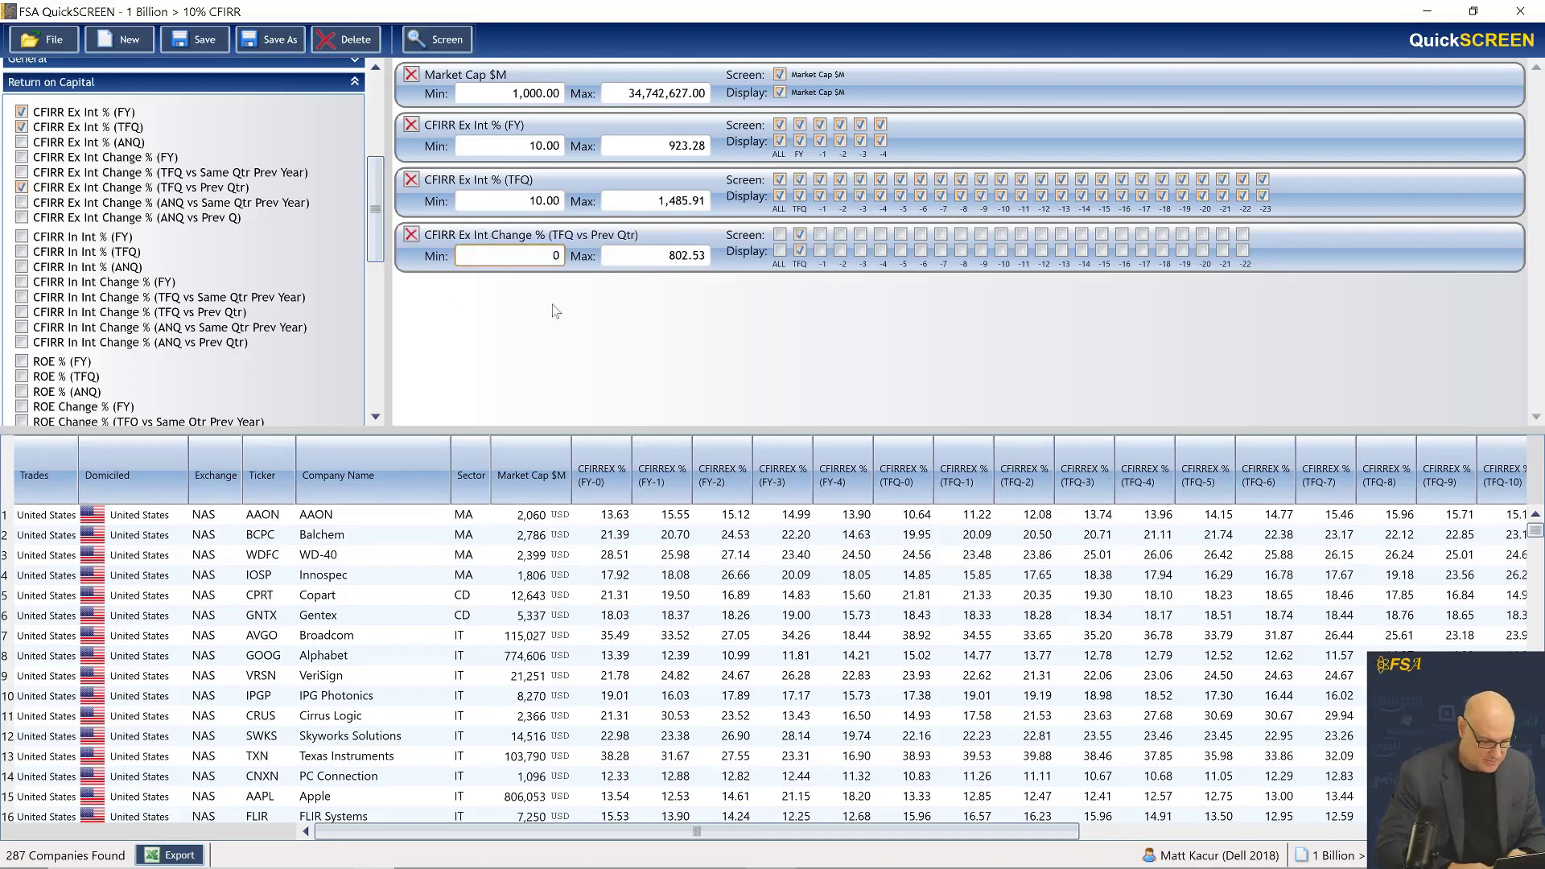
pyautogui.click(663, 350)
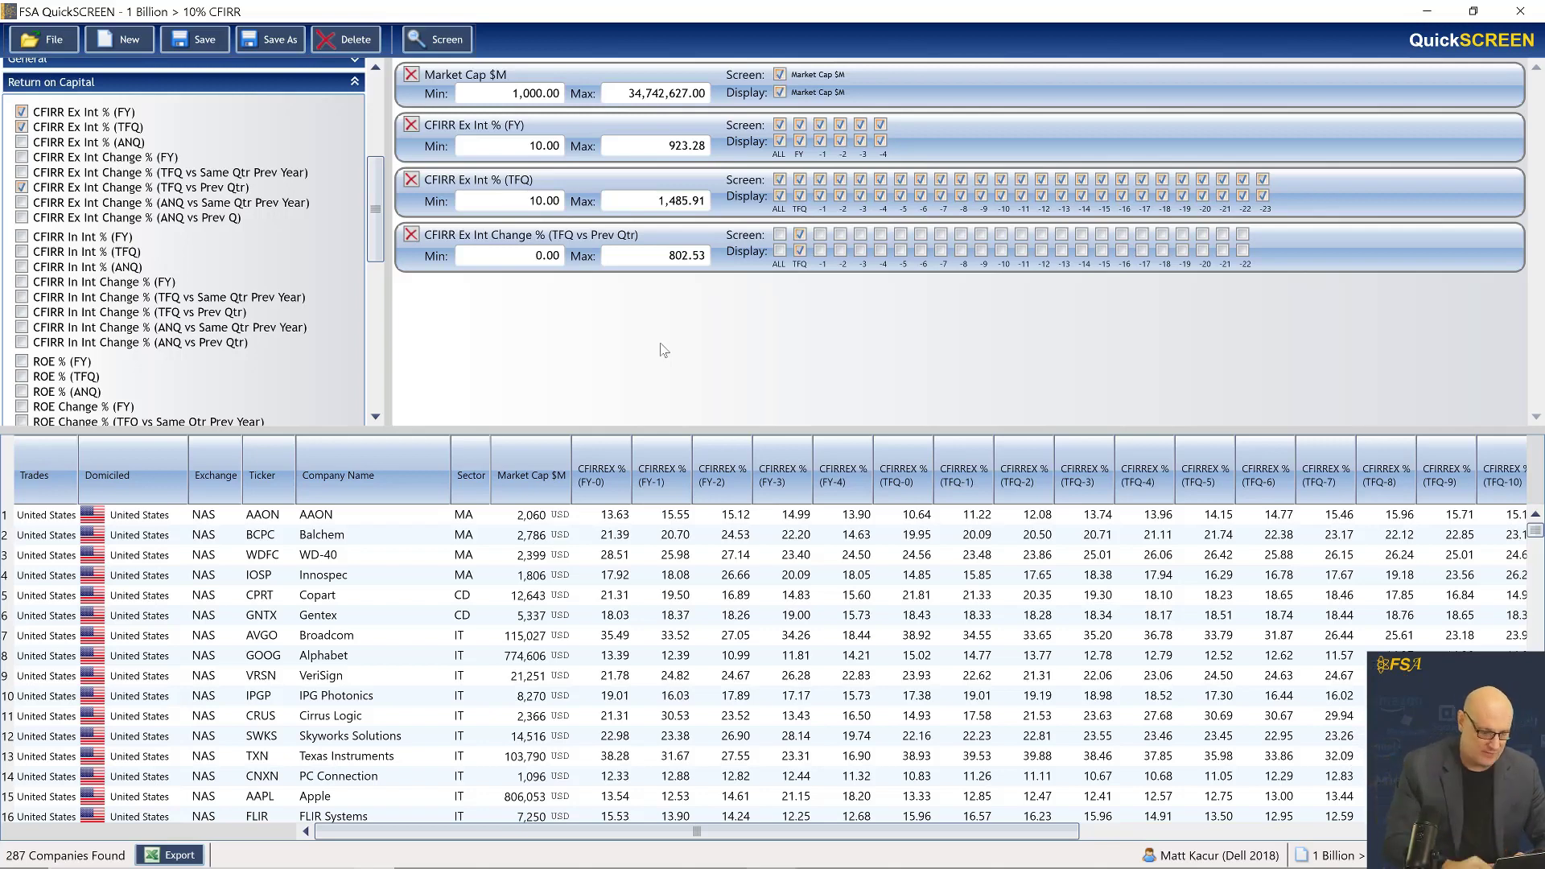
pyautogui.click(515, 256)
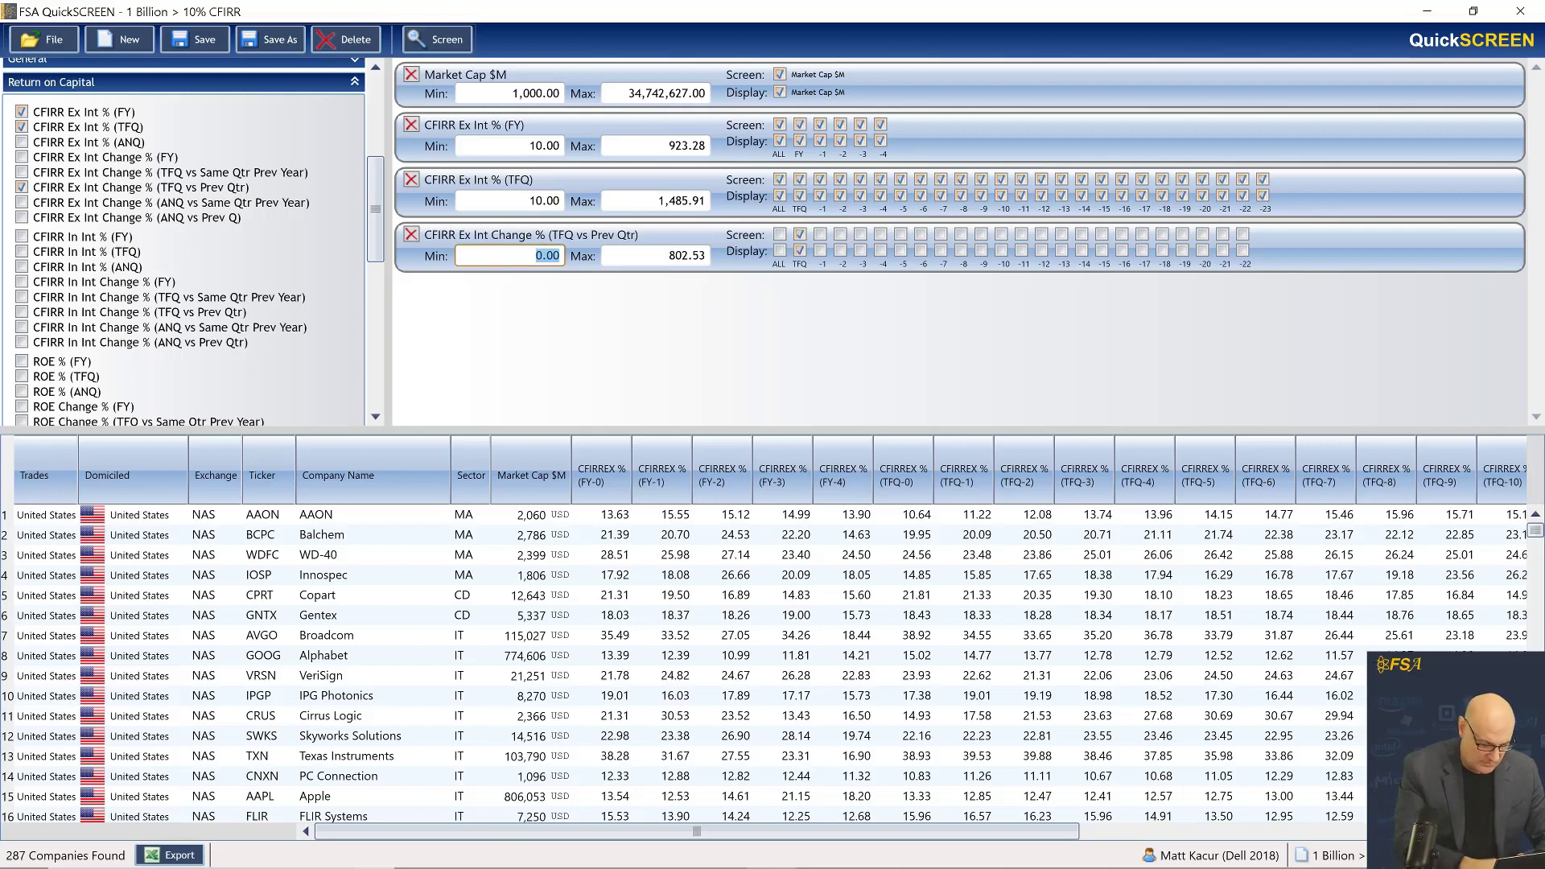
pyautogui.write('1')
pyautogui.press('Return')
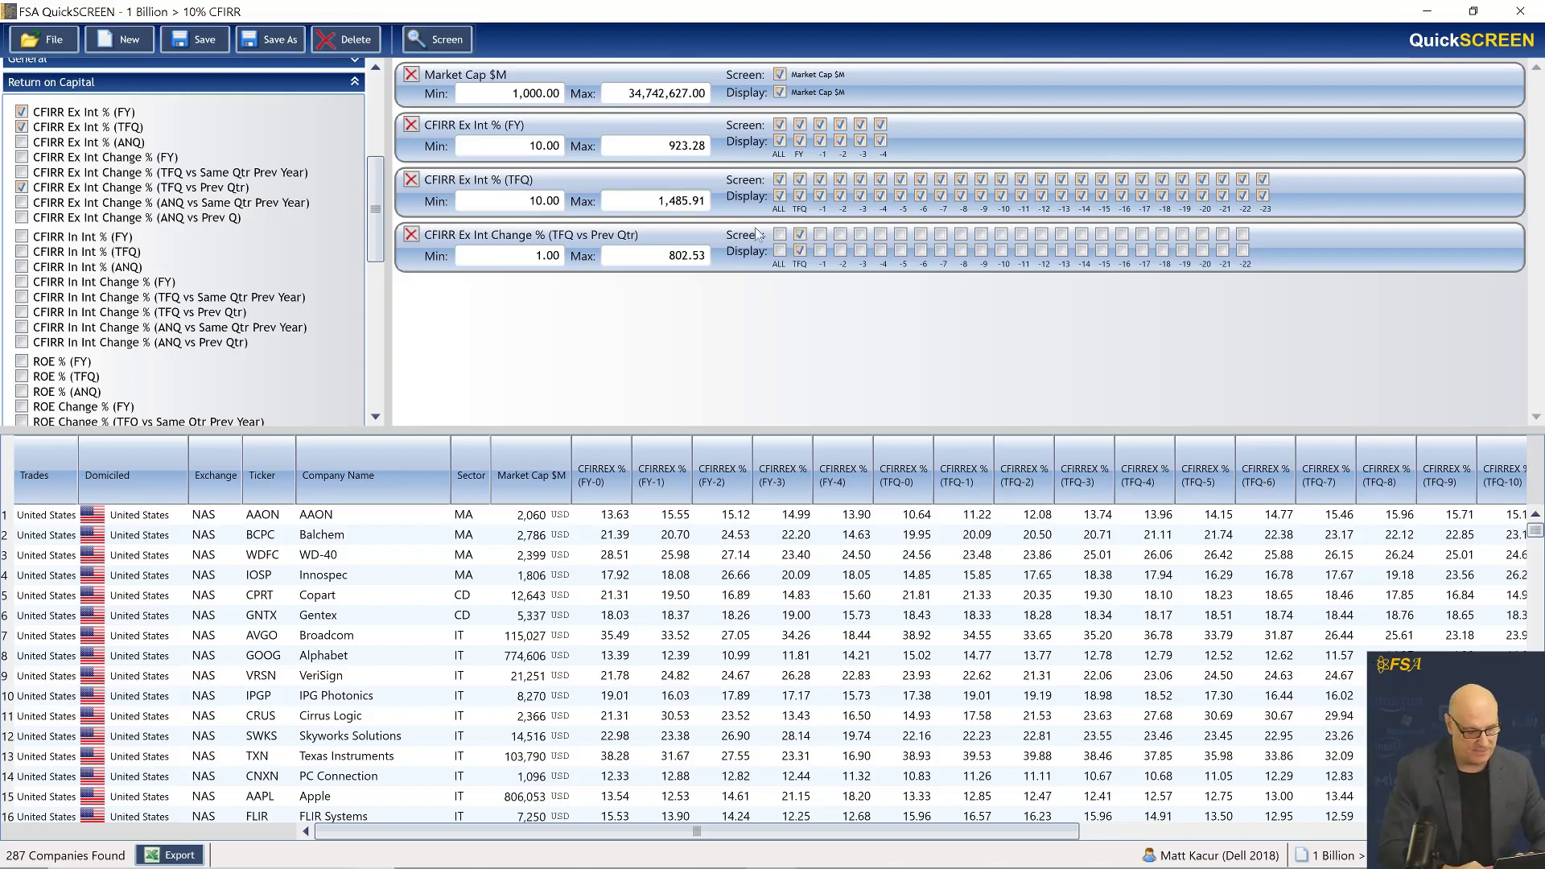
pyautogui.click(779, 252)
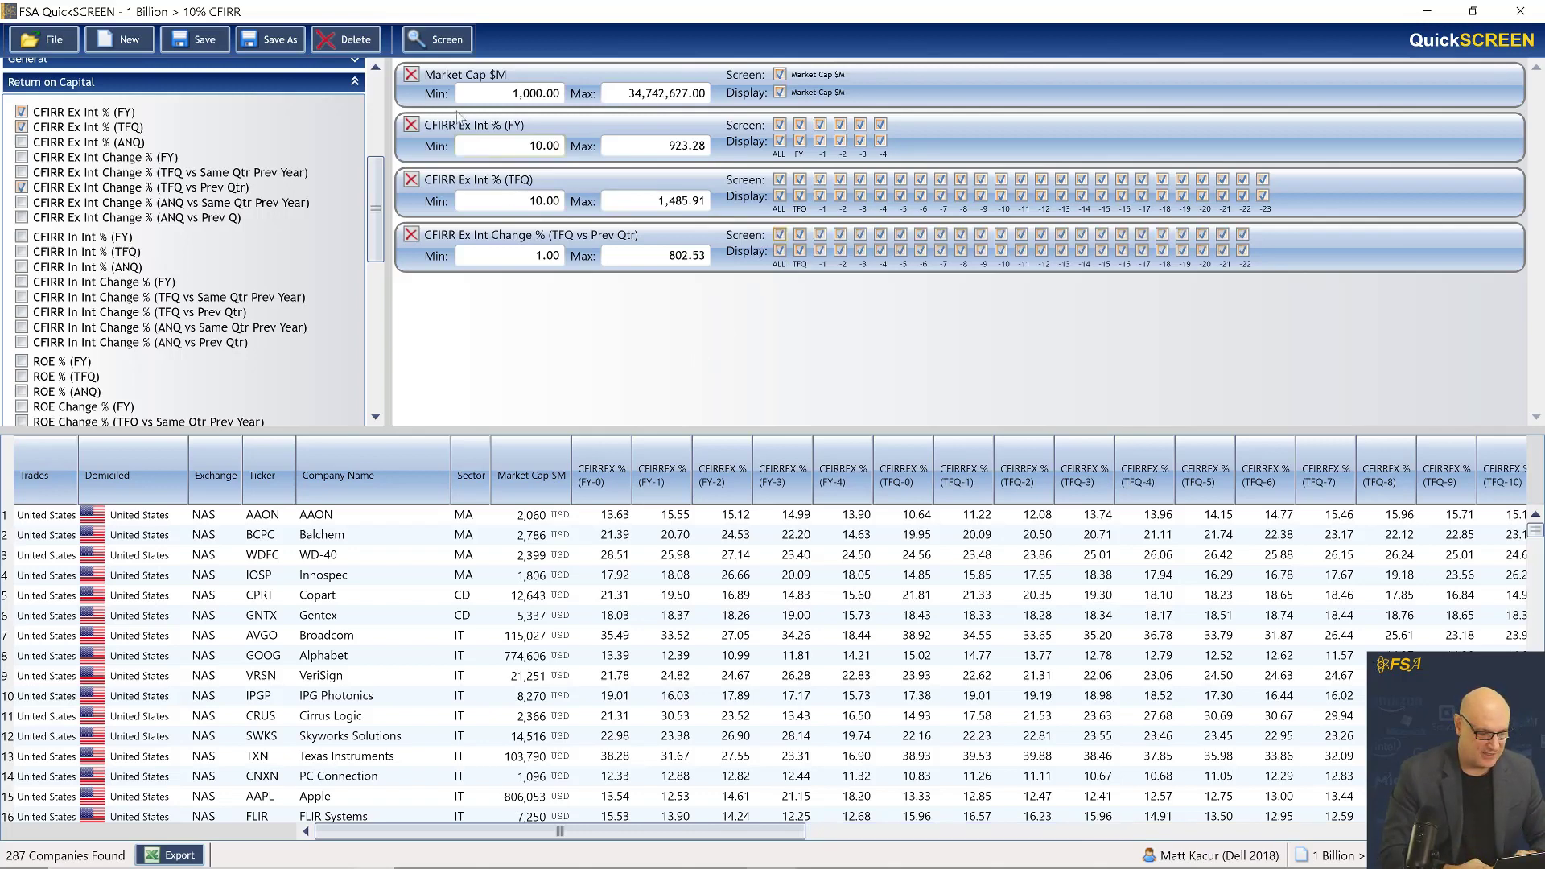
# Screen with the quarterly change minimum at 1.00, then rerun at 0.00; neither returns any companies
pyautogui.click(443, 41)
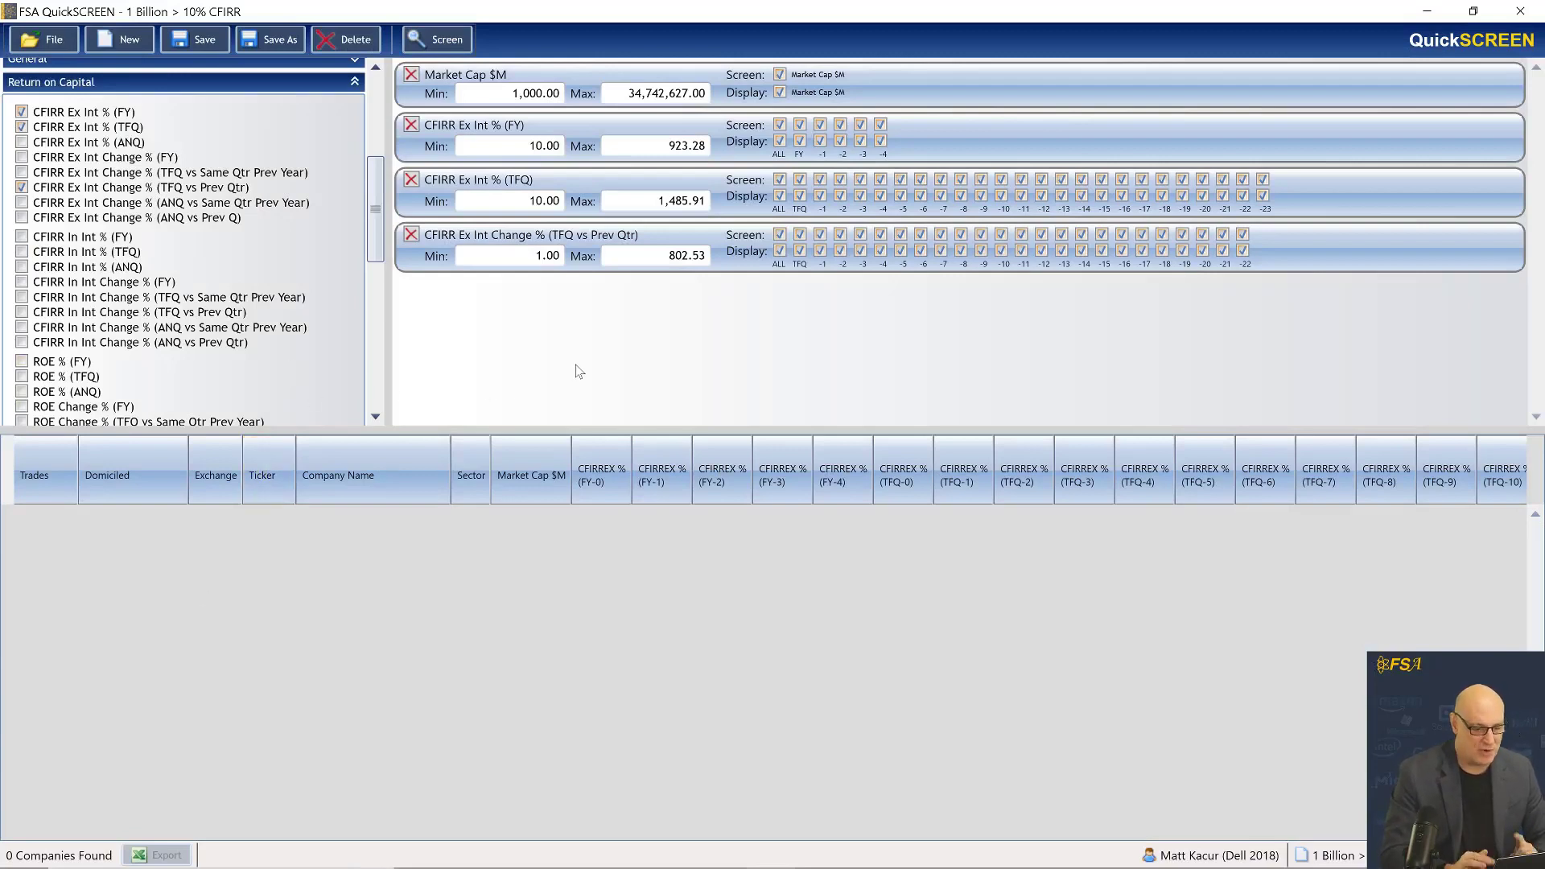
pyautogui.doubleClick(548, 255)
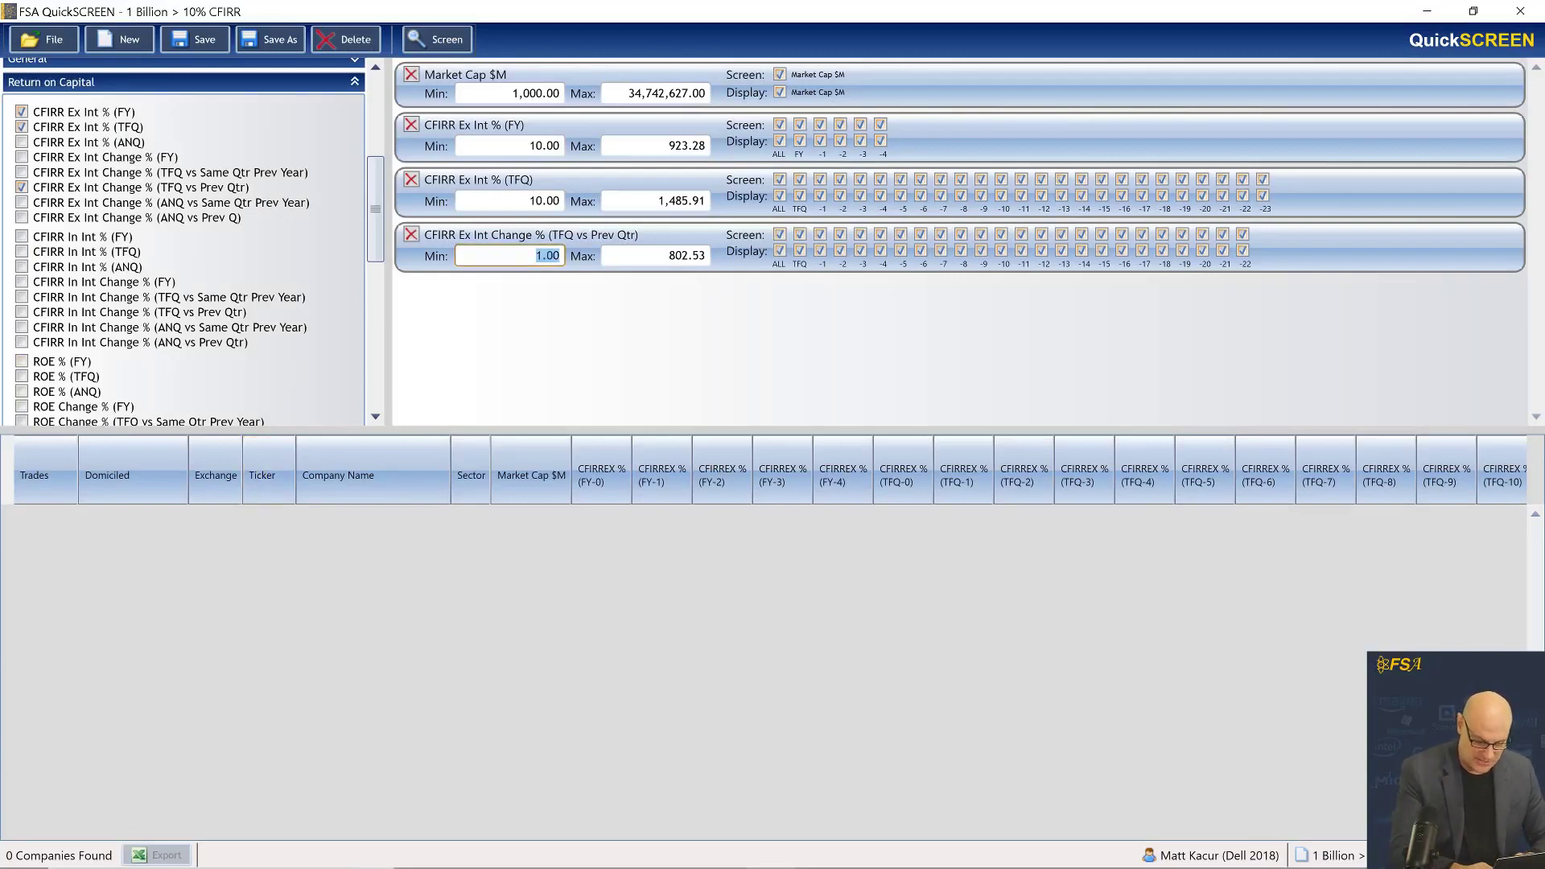
pyautogui.write('0')
pyautogui.click(578, 334)
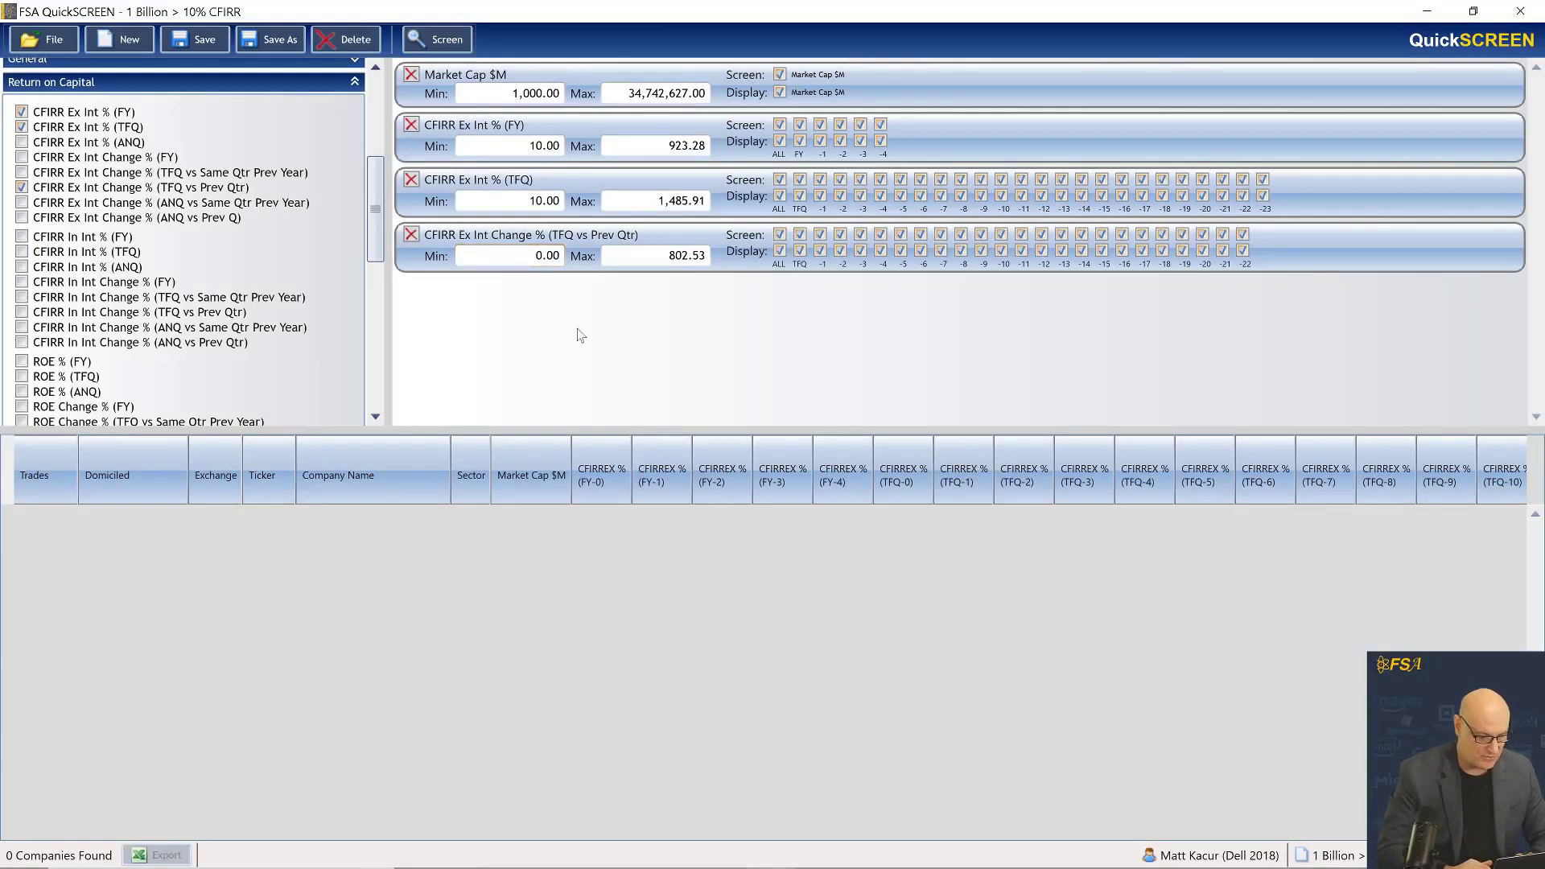
pyautogui.click(437, 42)
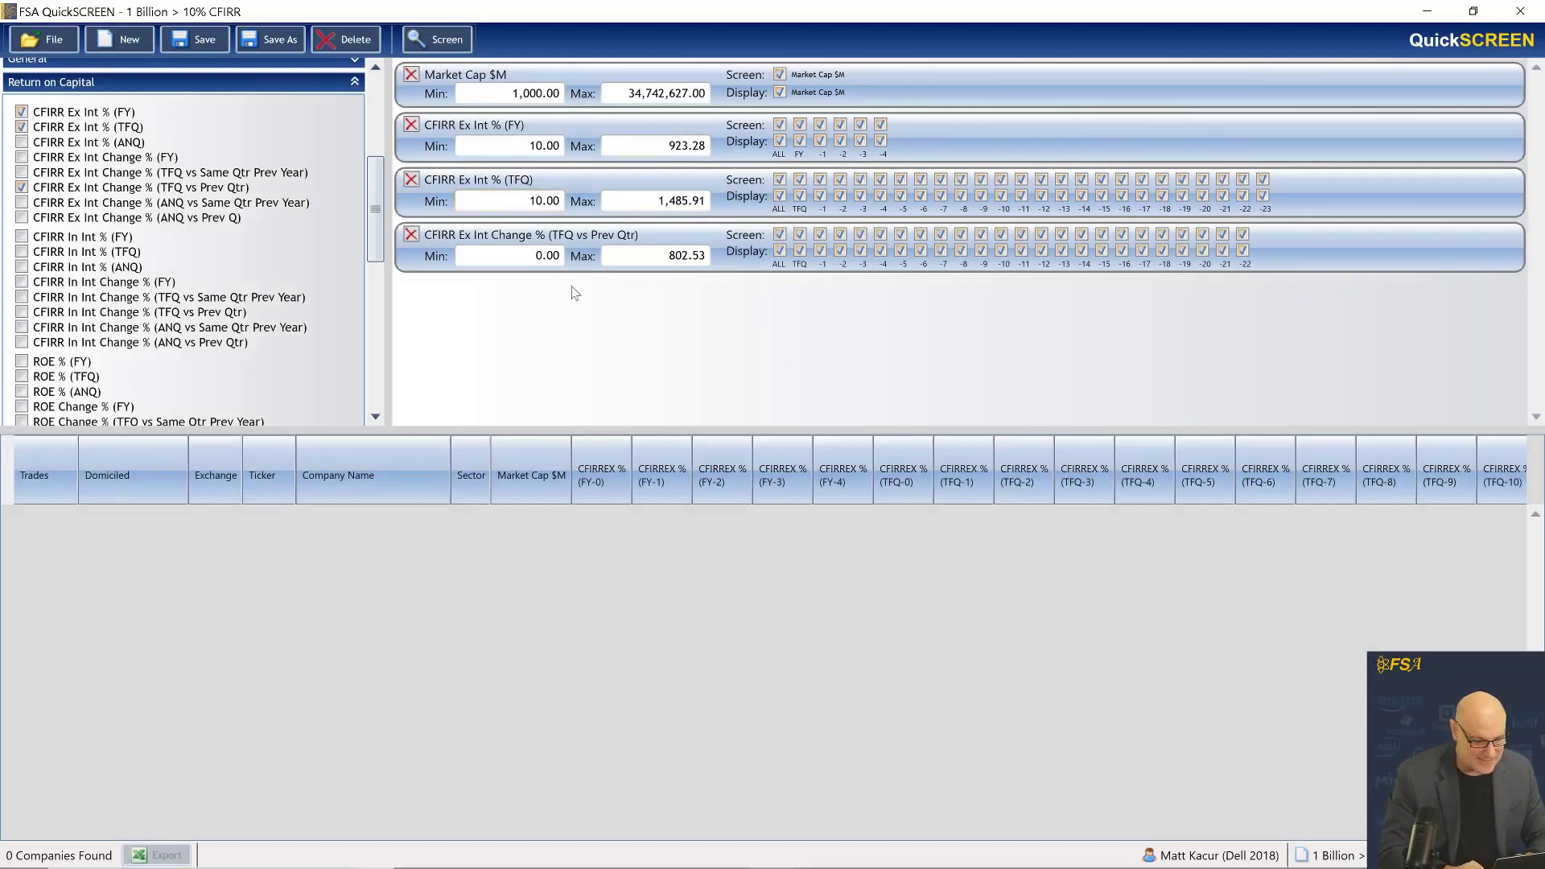
pyautogui.click(547, 256)
# Set the quarterly change minimum to -1.00 and rerun, listing 54 companies starting with LKQ
pyautogui.write('-1')
pyautogui.press('Tab')
pyautogui.click(428, 38)
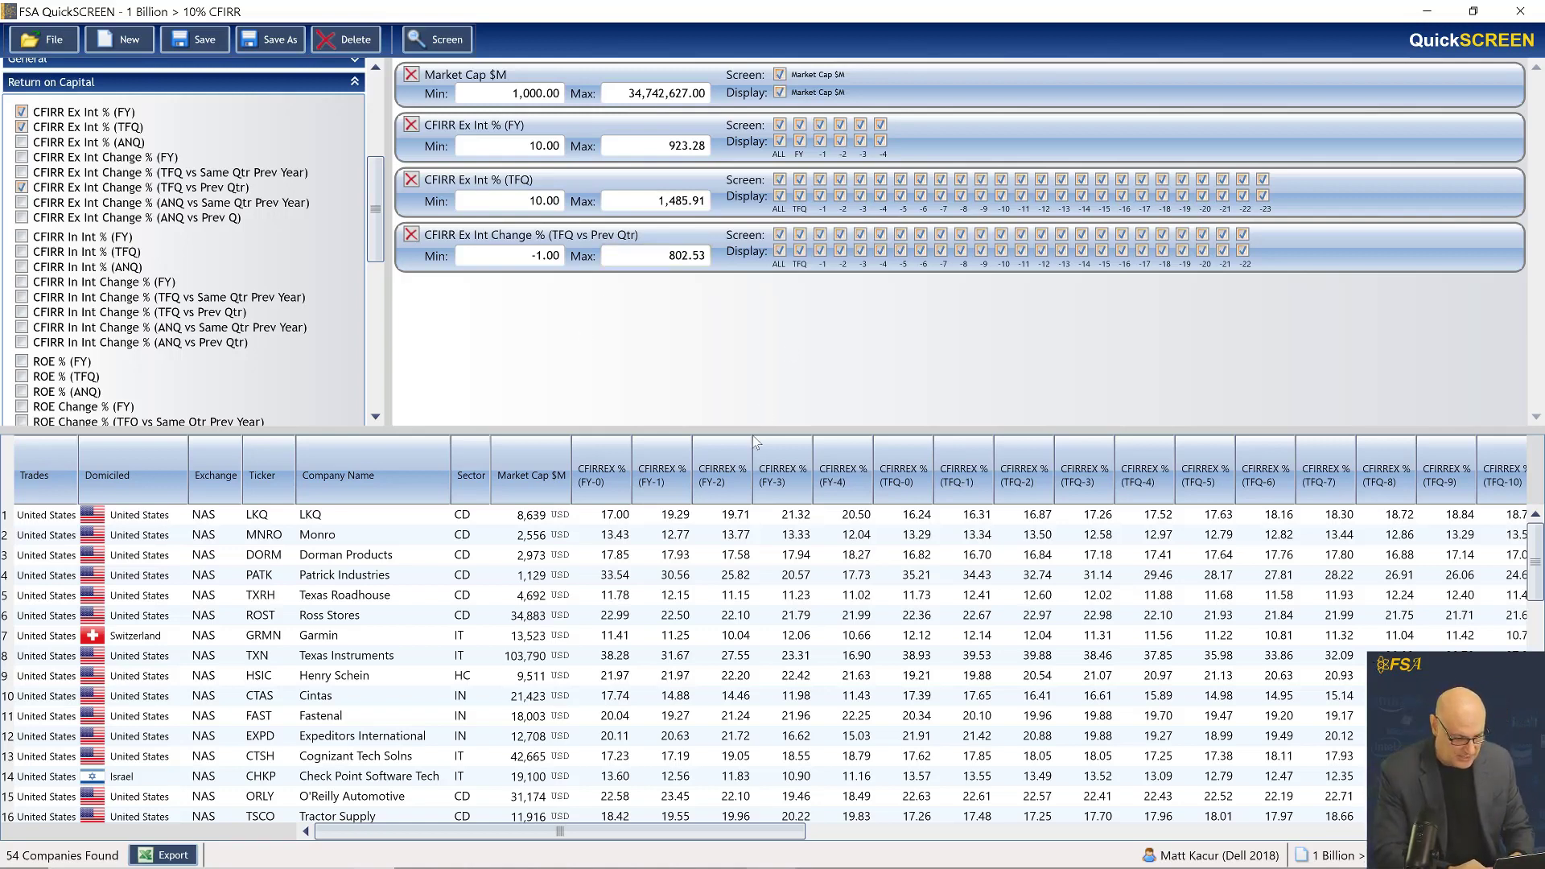
# Enlarge the results grid, then lower the splitter partway so the screening criteria show again
pyautogui.moveTo(748, 427); pyautogui.dragTo(1085, 56)
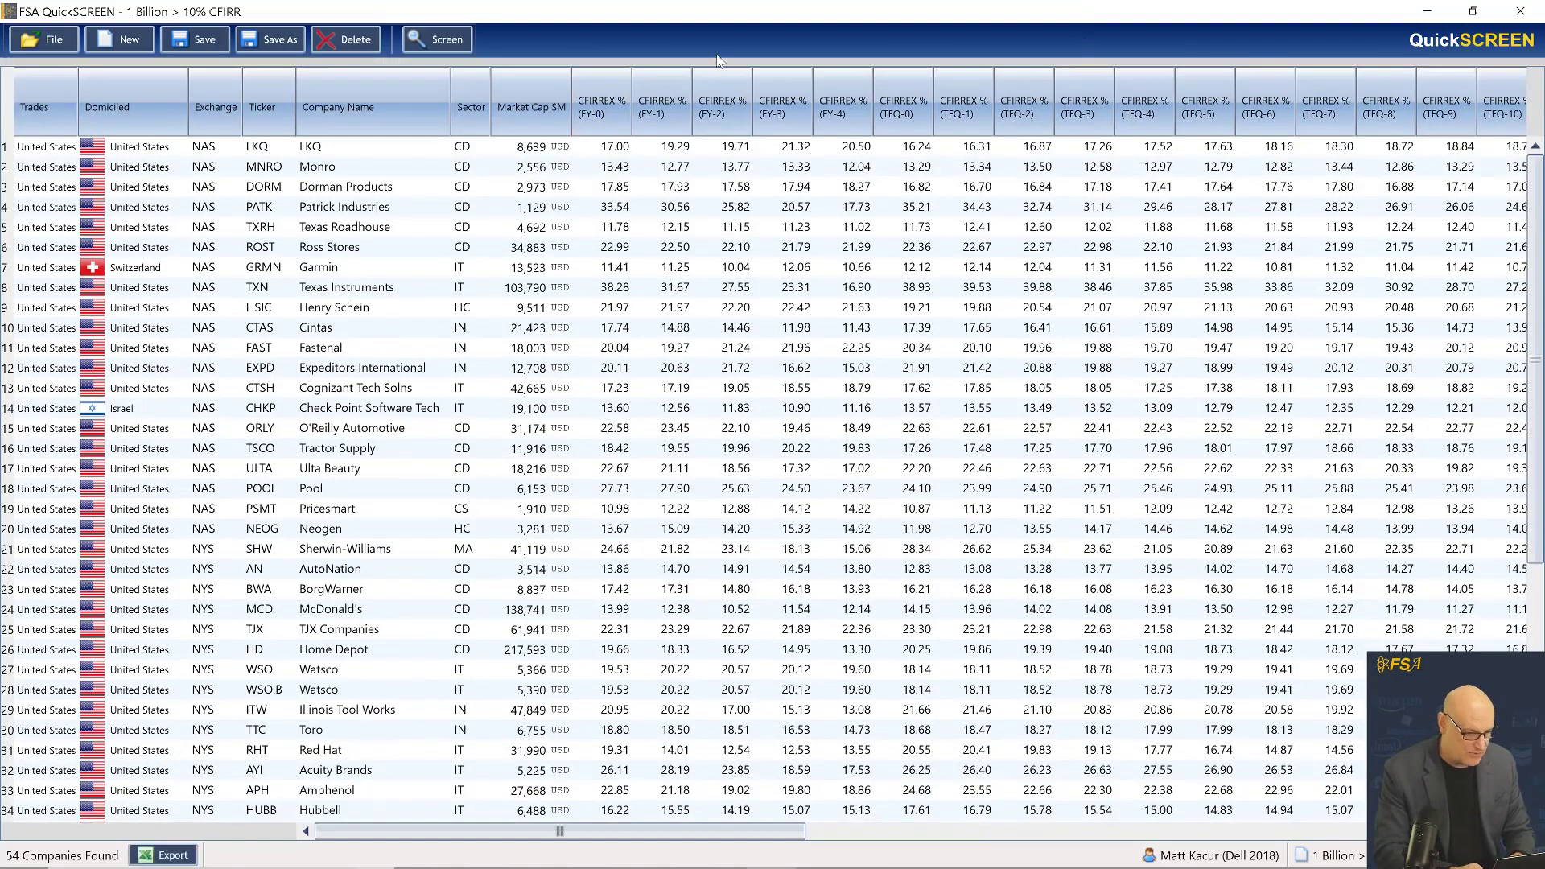
pyautogui.moveTo(714, 59); pyautogui.dragTo(688, 300)
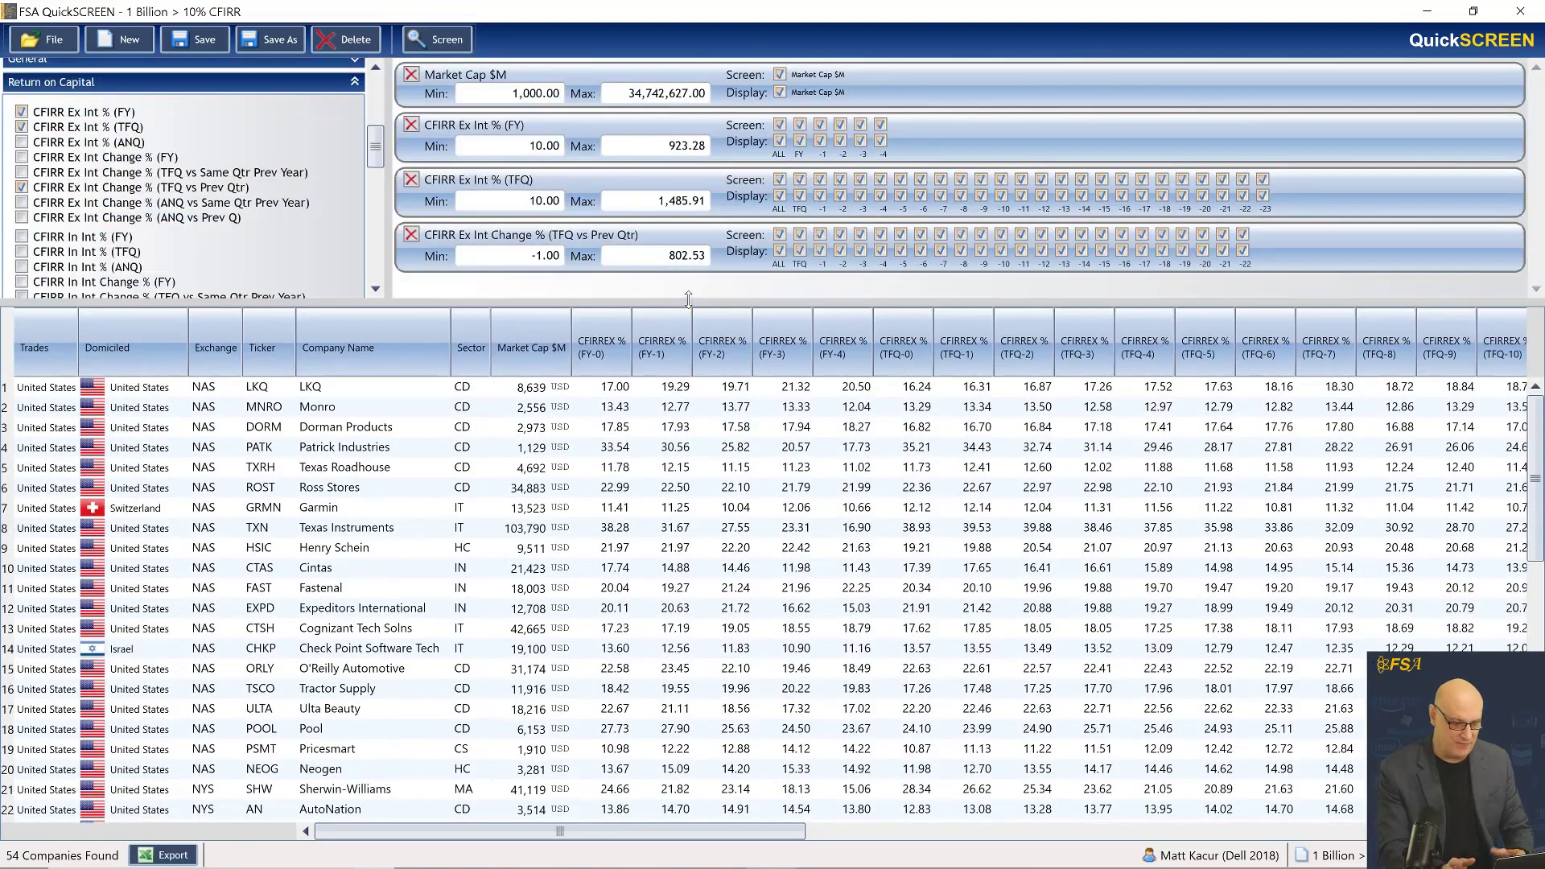